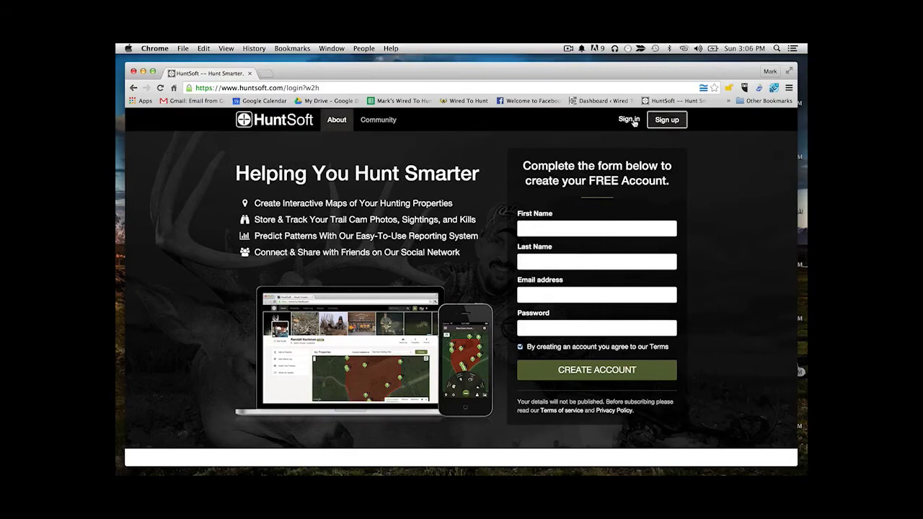
Sign in with the account e-mail and password, then show the Properties page
left_click(629, 121)
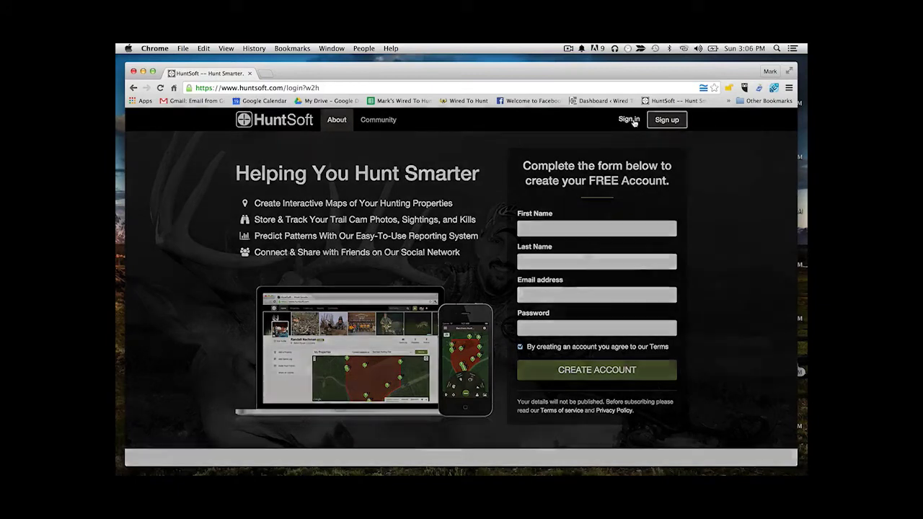
left_click(474, 231)
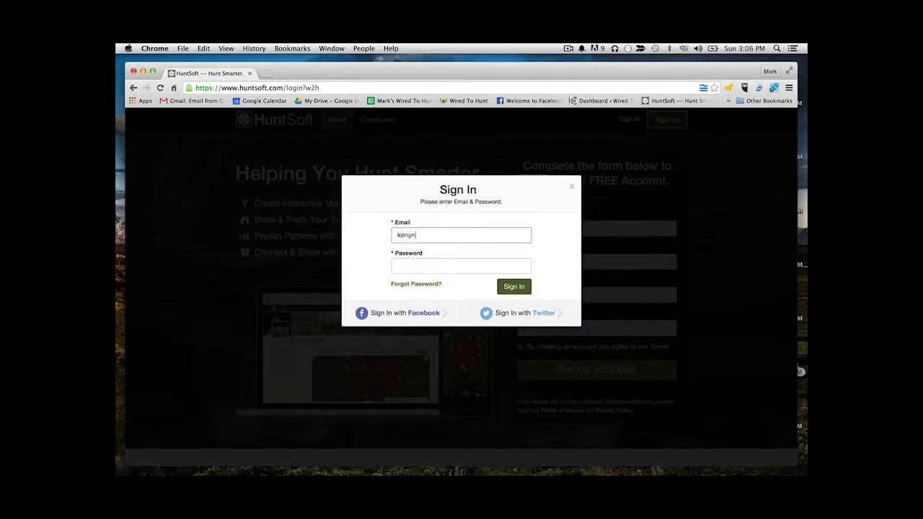
key("Tab")
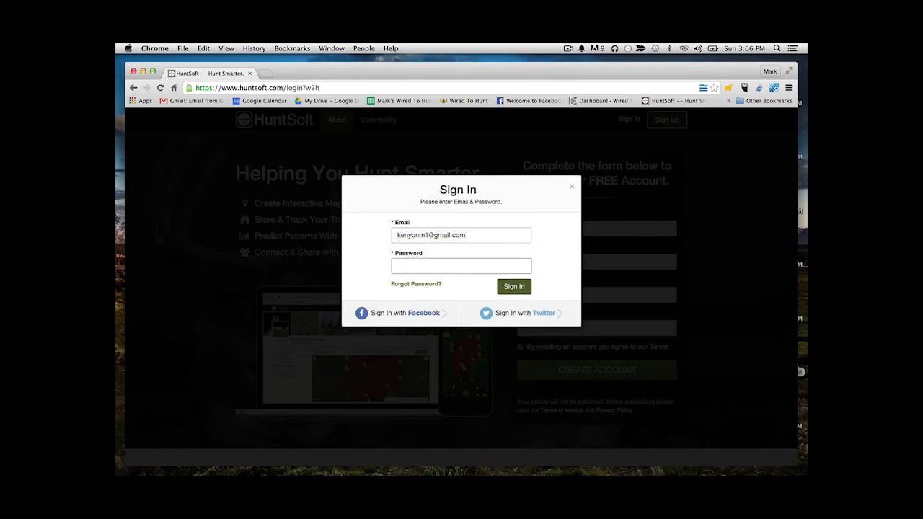
type("•••••••••")
key("Return")
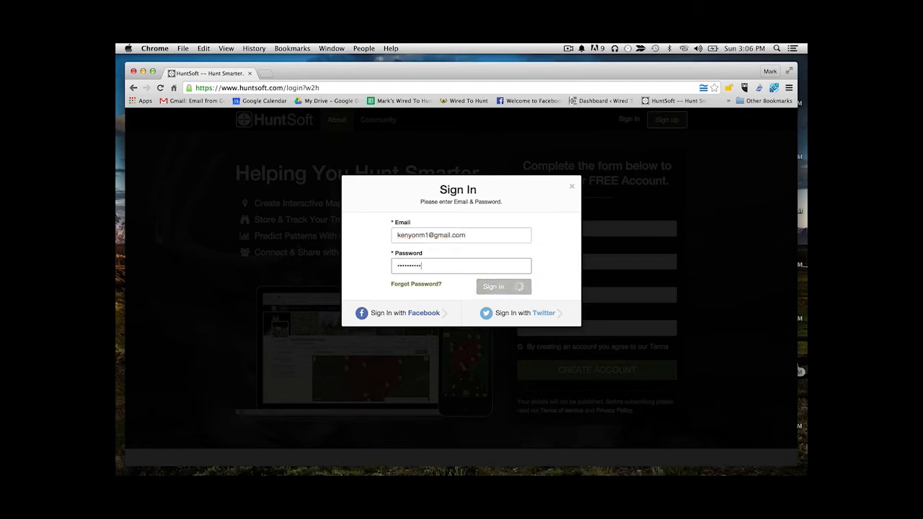
mouse_move(312, 120)
left_click(313, 156)
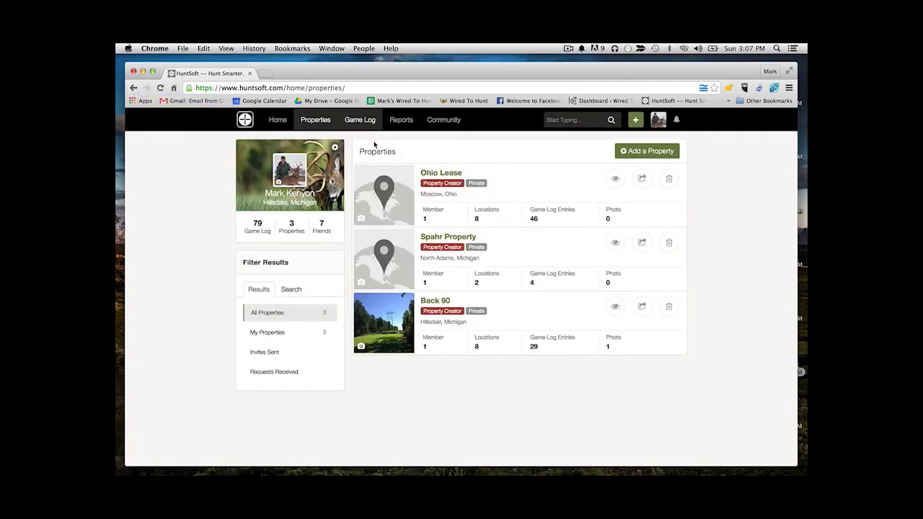
Add a new property named 'pike county property' with its address set to Pike County, IL
left_click(631, 151)
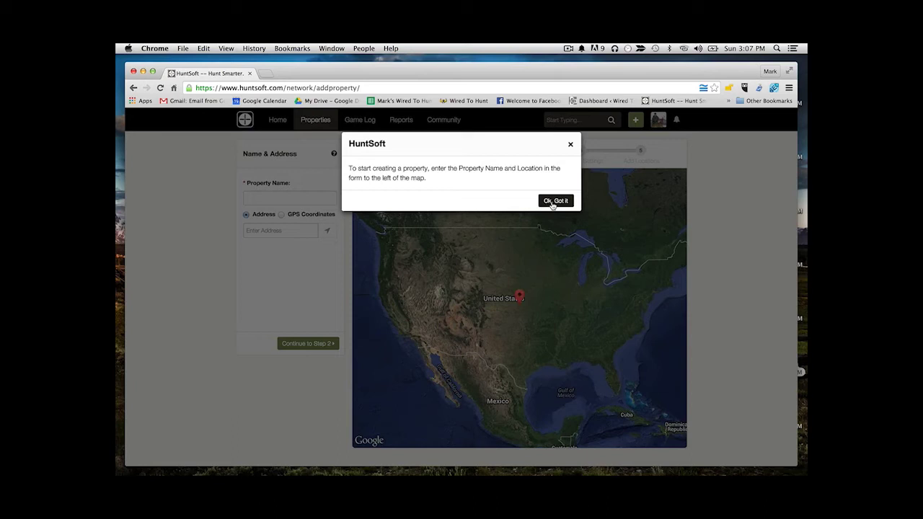
left_click(553, 201)
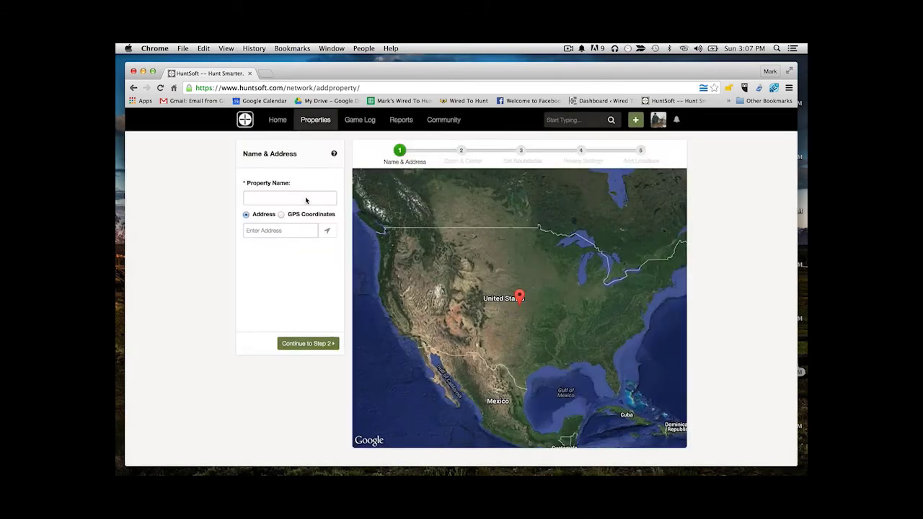
left_click(300, 197)
type("pike county property")
left_click(274, 230)
type("pike")
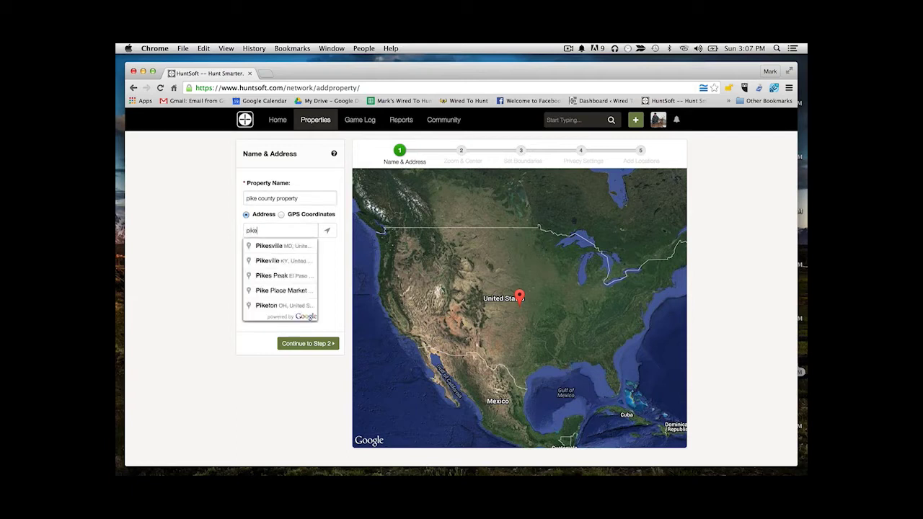
type(" county, IL")
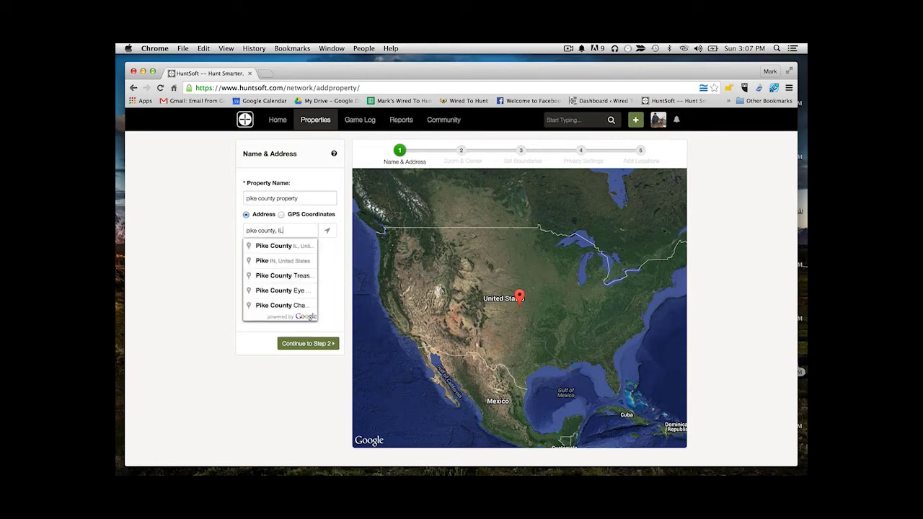
left_click(272, 247)
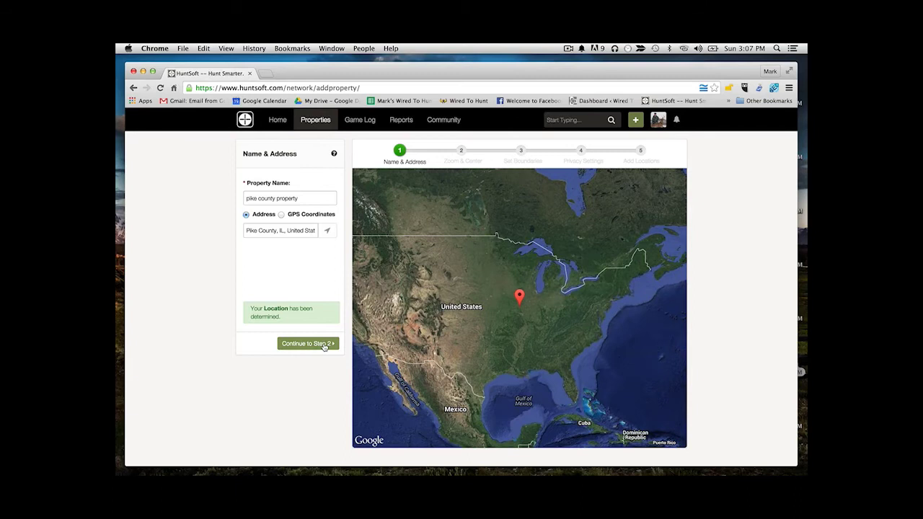
At step 2, zoom and pan the map to centre on the woodland beside Briney Lake
left_click(324, 344)
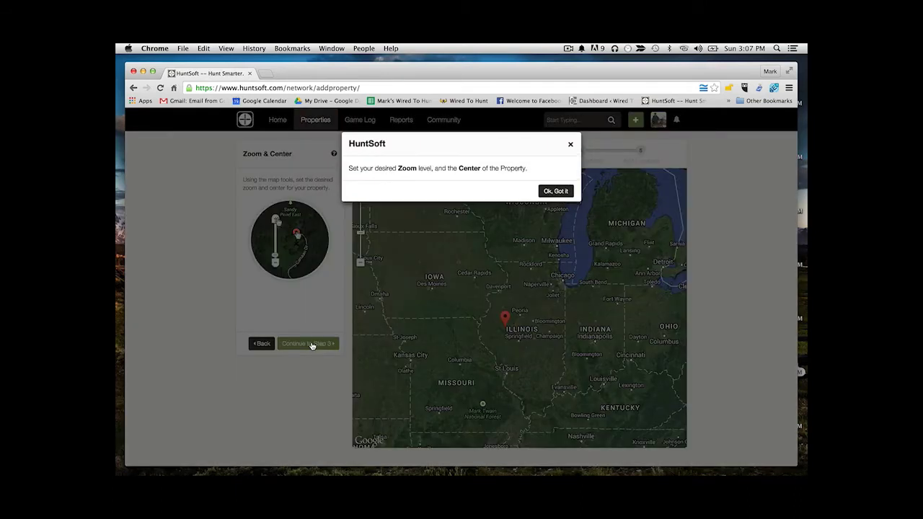
left_click(561, 193)
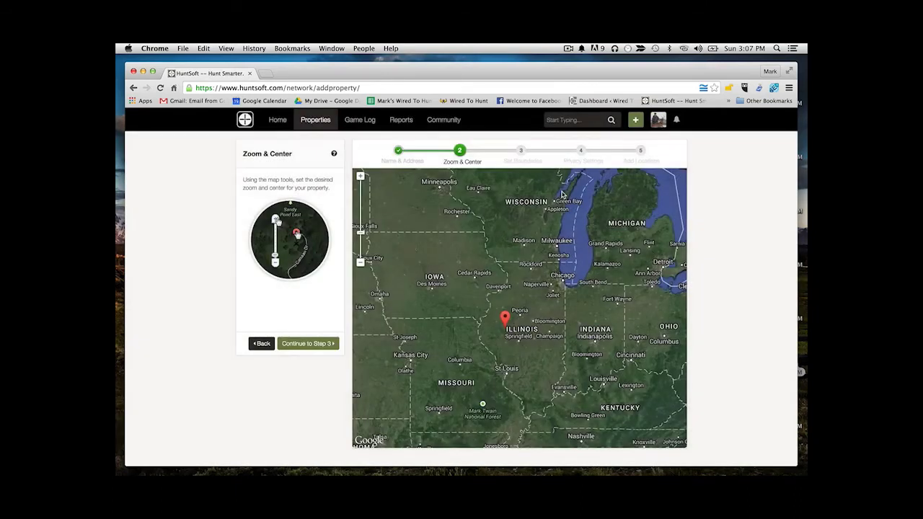
left_click(360, 175)
left_click(359, 176)
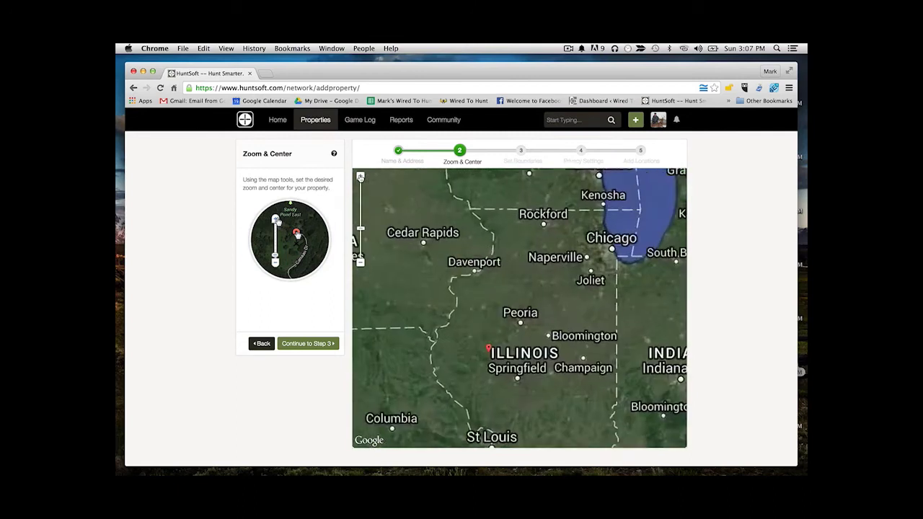
left_click_drag(429, 334, 452, 239)
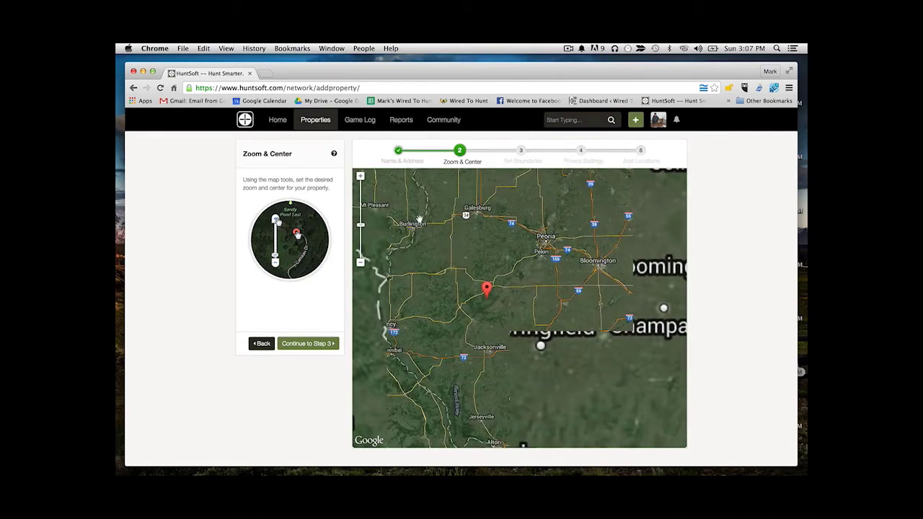
left_click(359, 176)
left_click(360, 176)
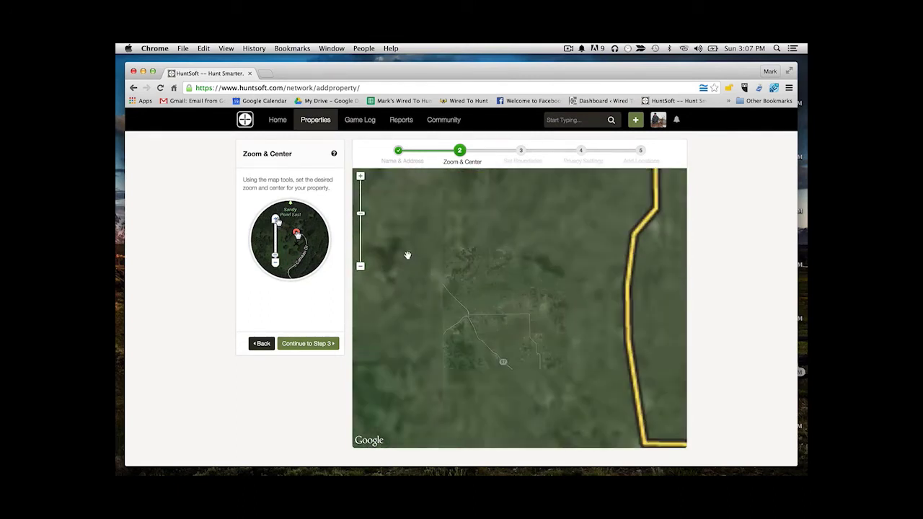
scroll(361, 177, "down", 3)
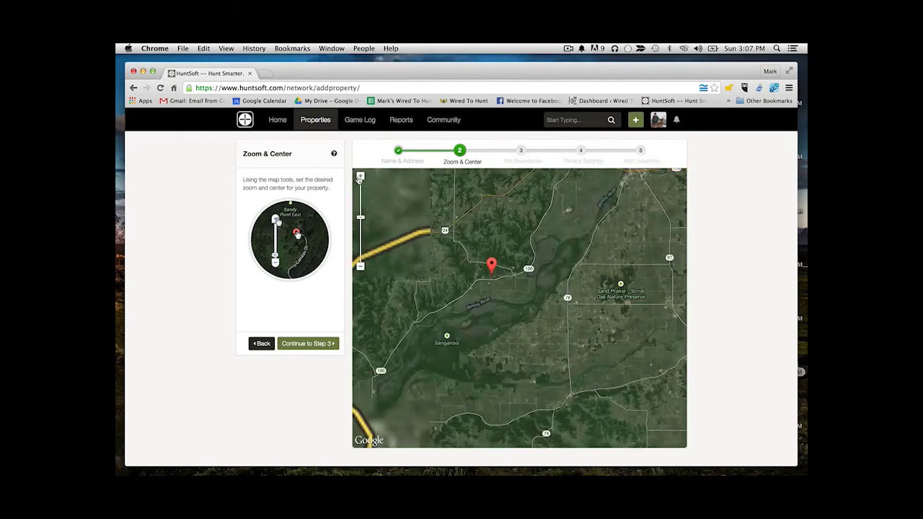
scroll(522, 300, "up", 1)
left_click_drag(437, 227, 537, 319)
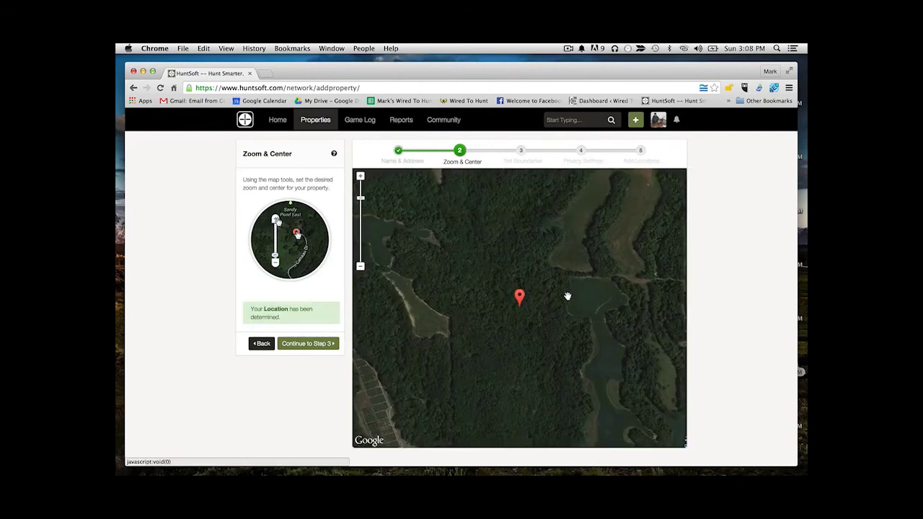
left_click_drag(567, 294, 578, 319)
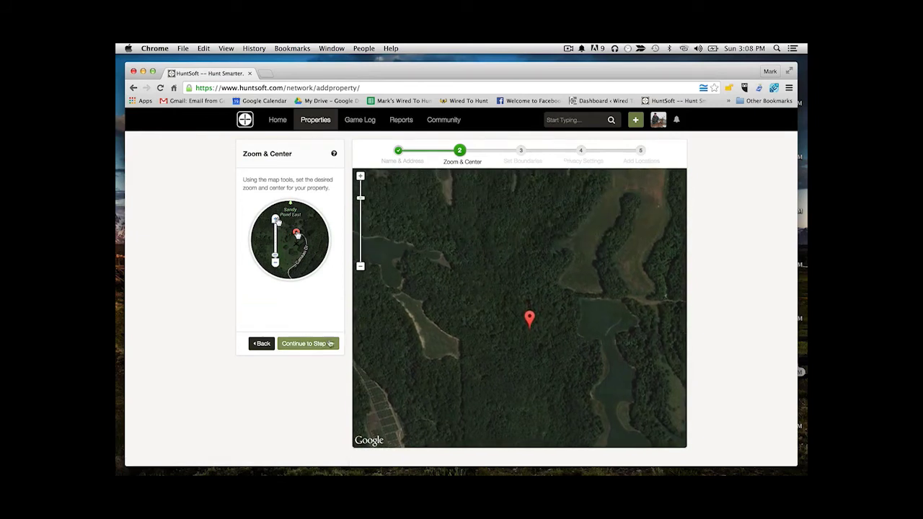
Draw a four-corner, 174-acre boundary around the pin and continue to Privacy Settings
left_click(325, 345)
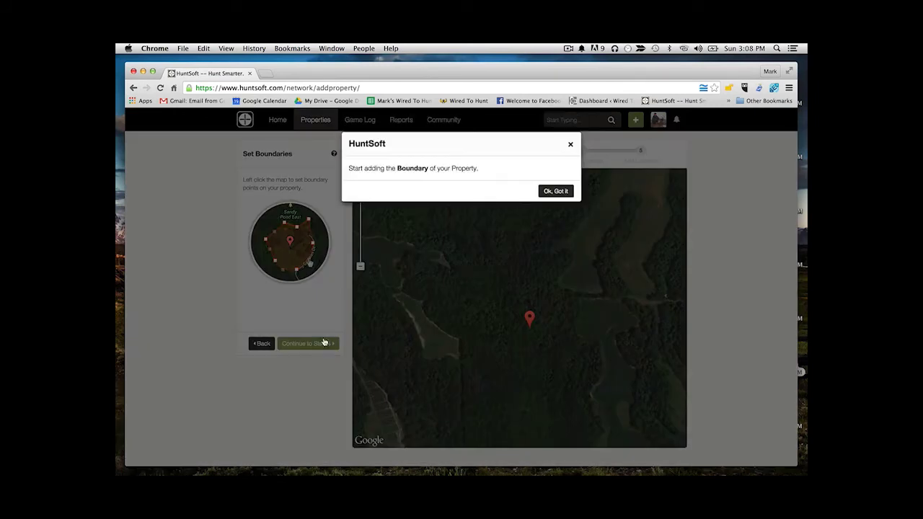
left_click(555, 192)
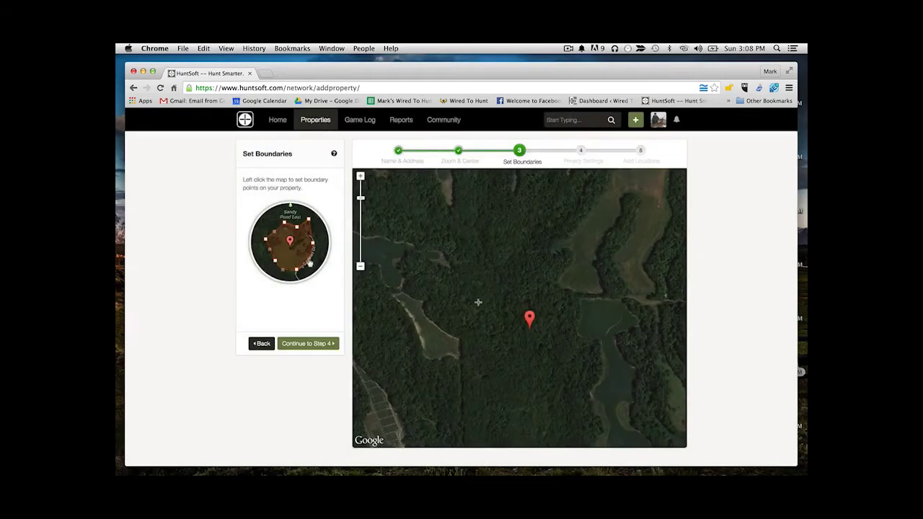
left_click(455, 353)
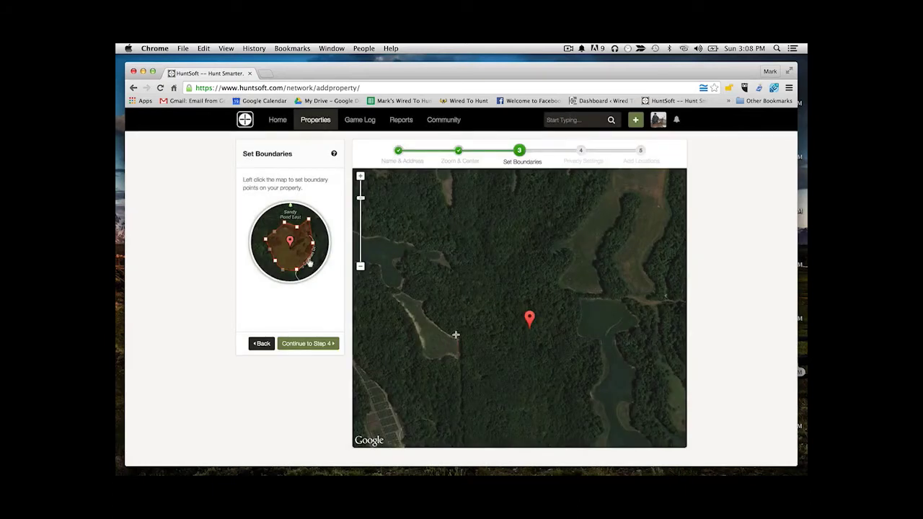
left_click(452, 201)
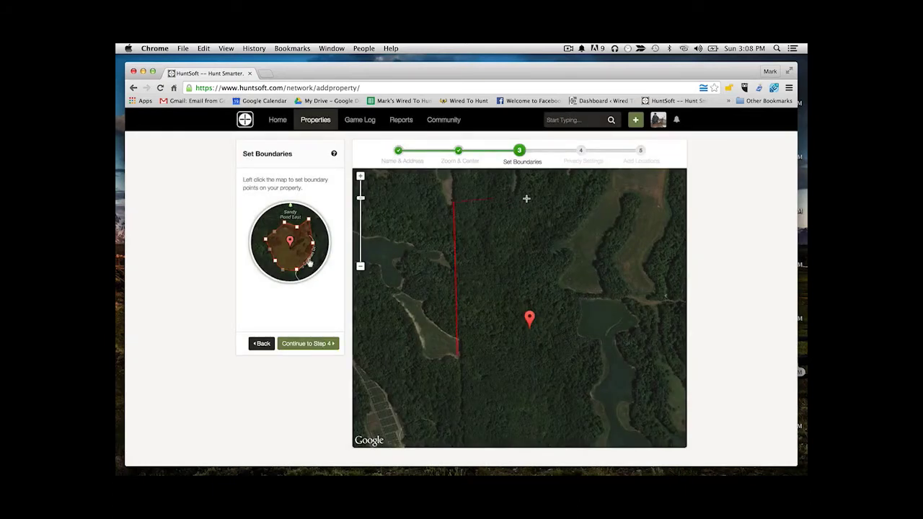
left_click(662, 197)
left_click(675, 430)
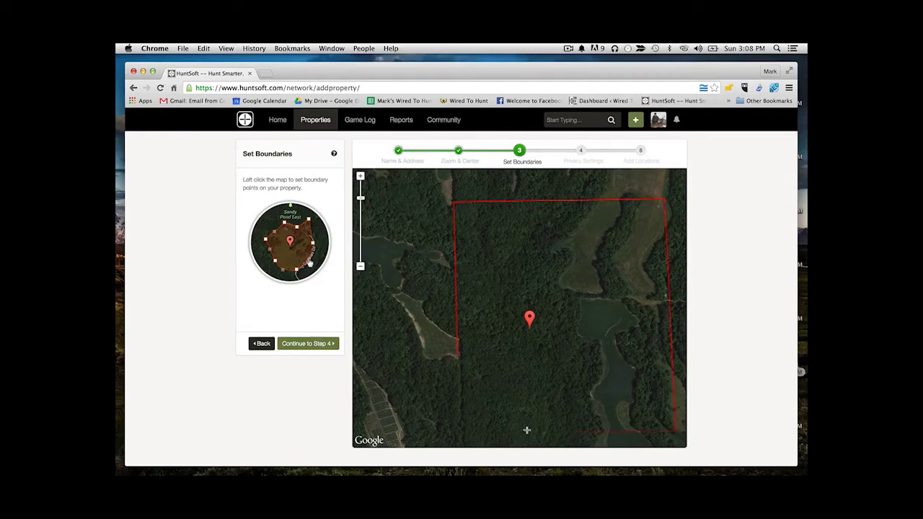
left_click(462, 429)
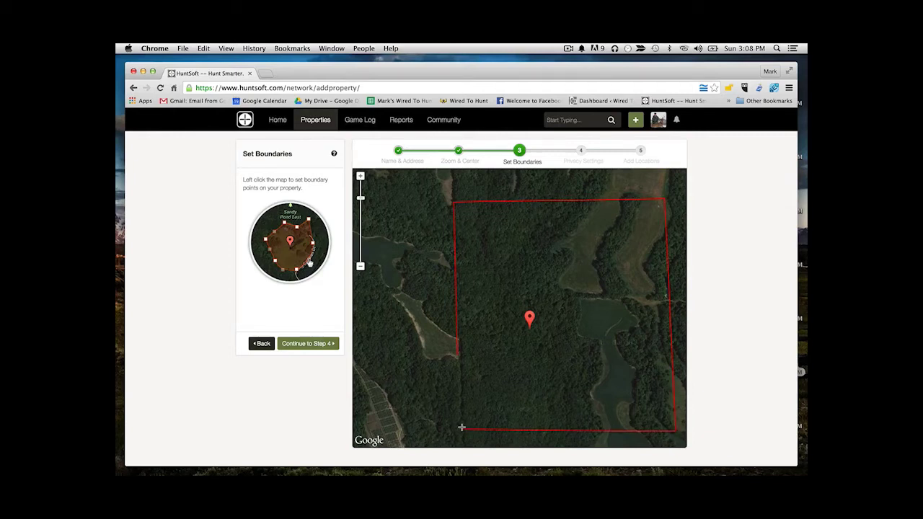
left_click(458, 356)
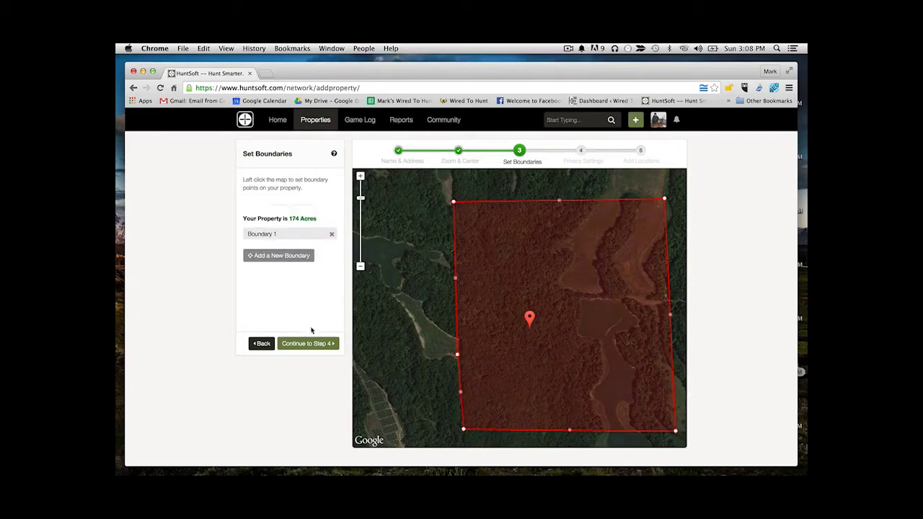
left_click(310, 344)
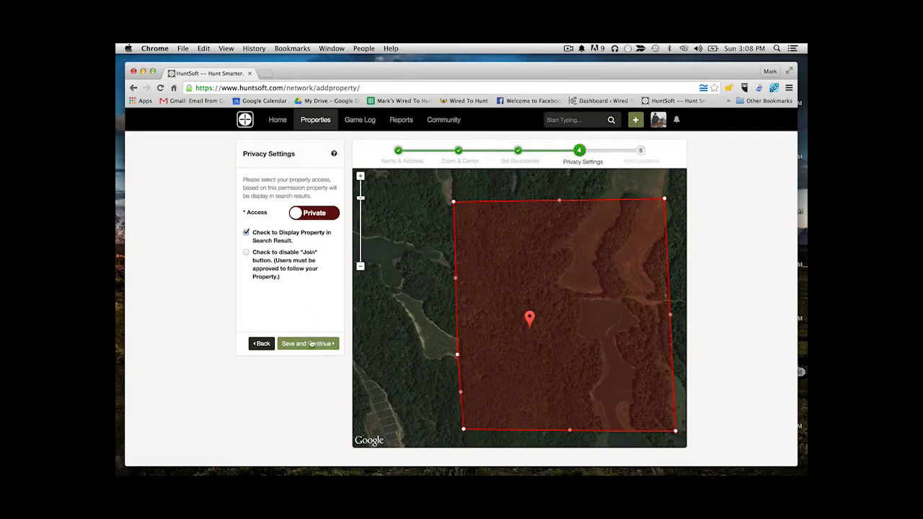
Keep Access Private with Display in Search Results checked, and save the settings
left_click(311, 344)
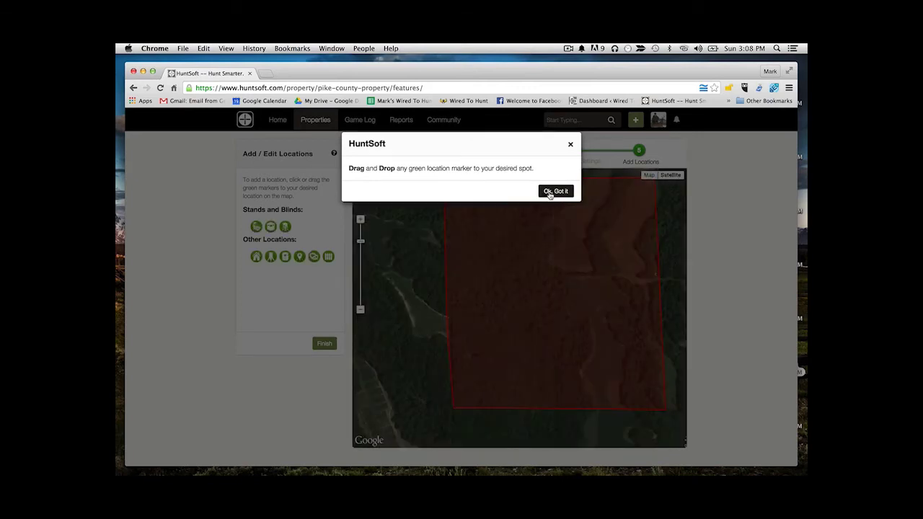
Place a stand marker named 'Tree Stand 1' inside the boundary, type Lock-On, wind East-northeast
left_click(555, 191)
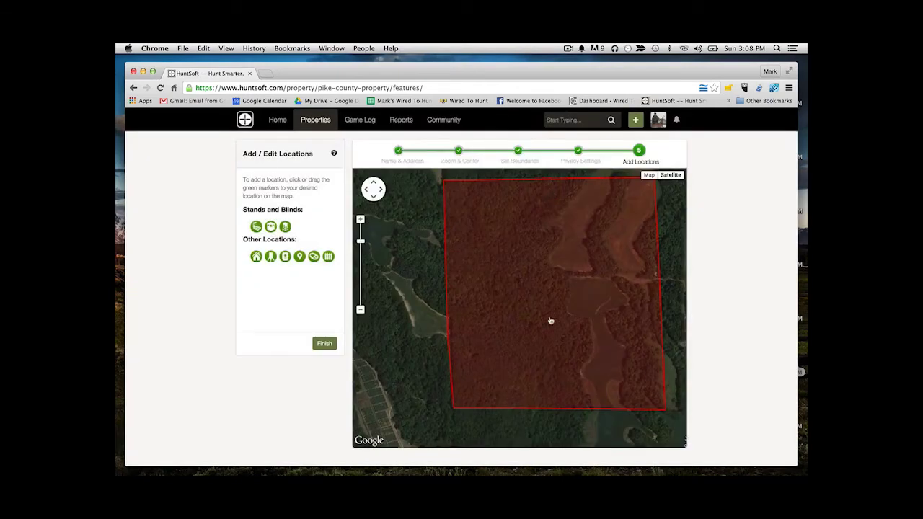
mouse_move(256, 227)
left_mouse_down()
mouse_move(322, 241)
mouse_move(545, 223)
left_mouse_up()
left_click(544, 218)
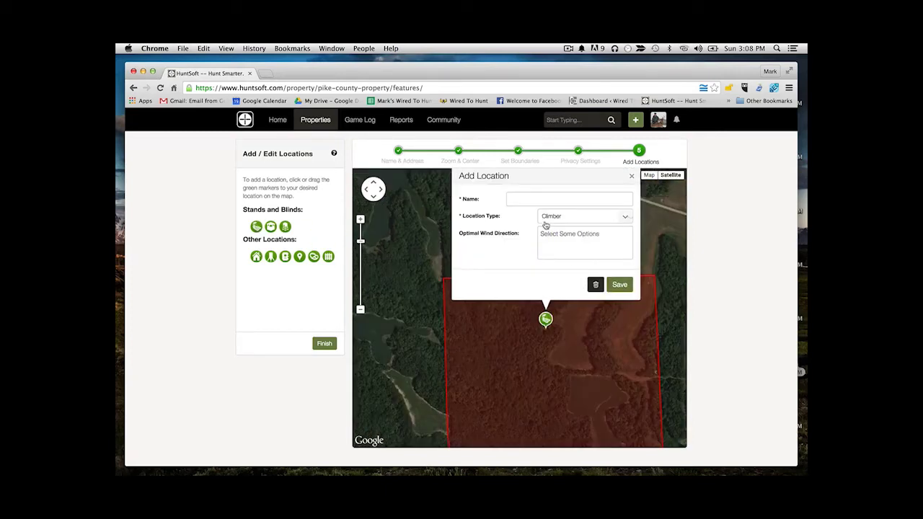
left_click(533, 196)
type("Tree Stand 1")
left_click(623, 217)
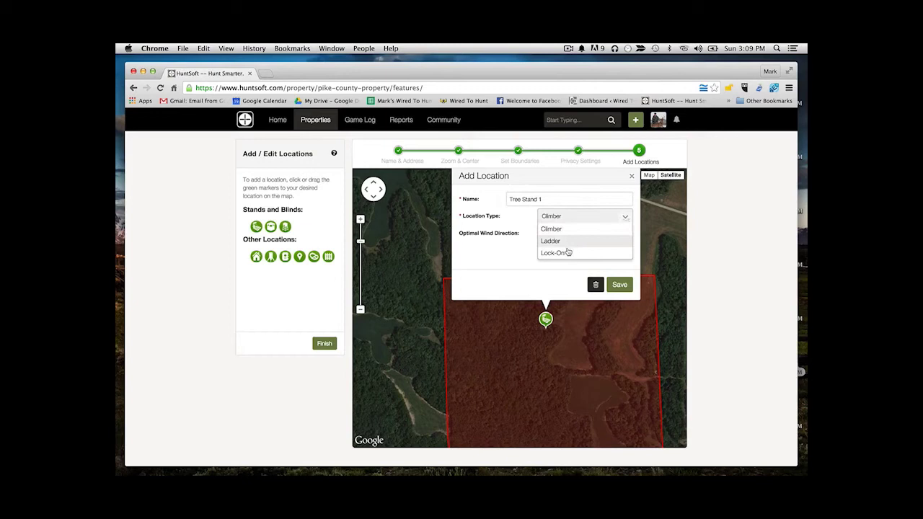
left_click(567, 252)
left_click(598, 242)
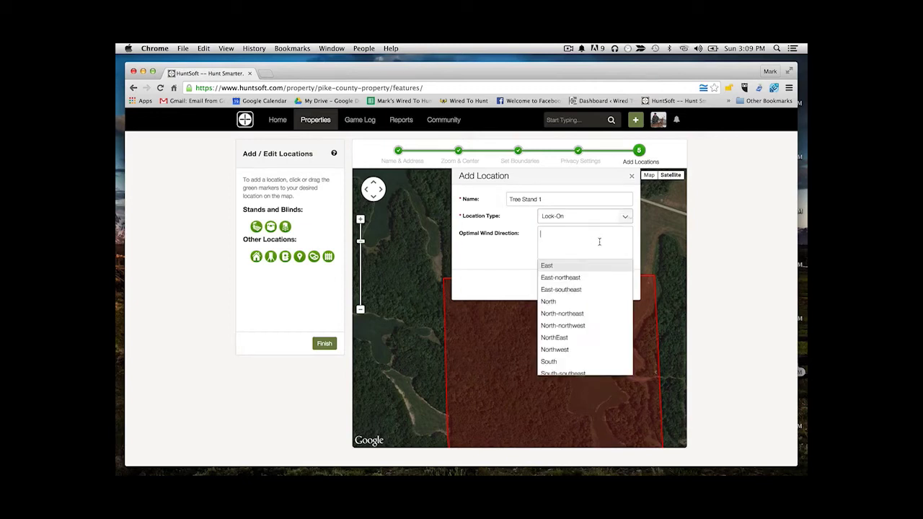
left_click(559, 277)
type("e")
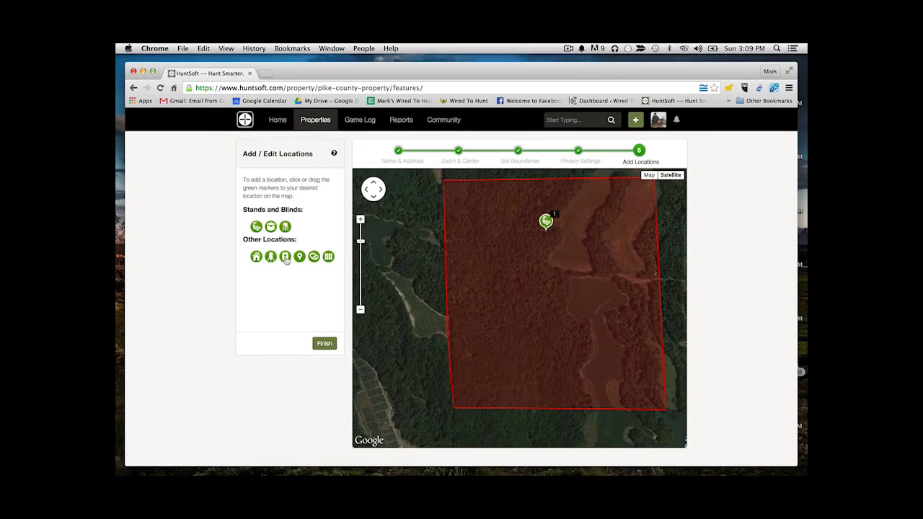
Place a trail camera marker on the property and save it as 'Trailcam1'
mouse_move(286, 258)
left_mouse_down()
mouse_move(447, 291)
mouse_move(595, 258)
mouse_move(555, 263)
left_mouse_up()
left_click(544, 200)
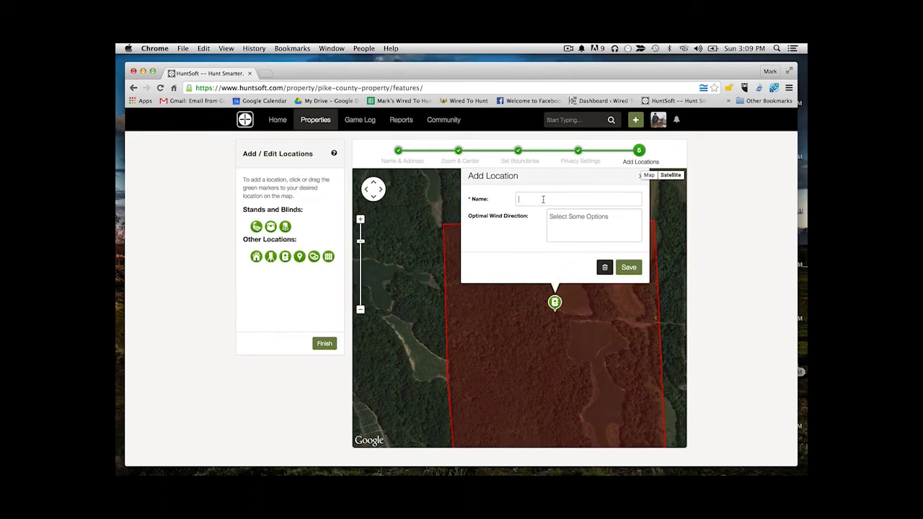
type("Trailcam1")
left_click(624, 267)
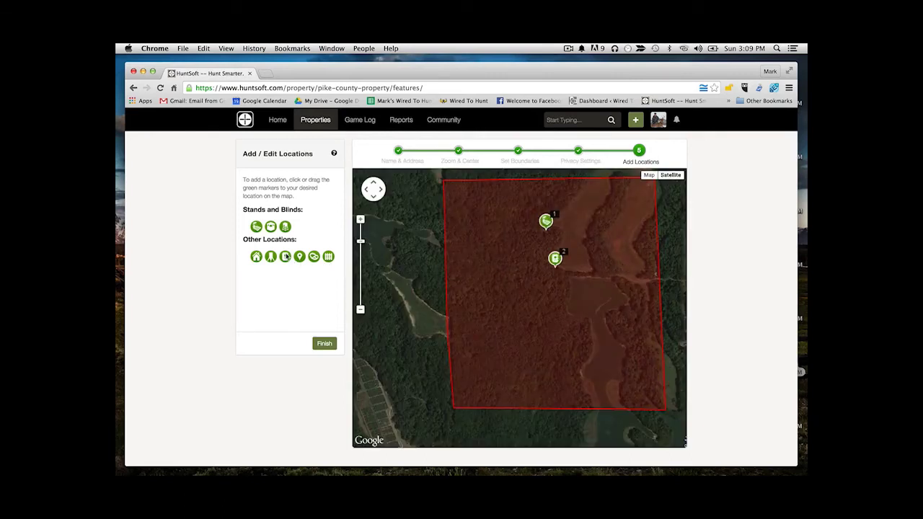
Add a second trail camera, Trailcam2, near the east edge and finish the map
left_click_drag(286, 256, 486, 276)
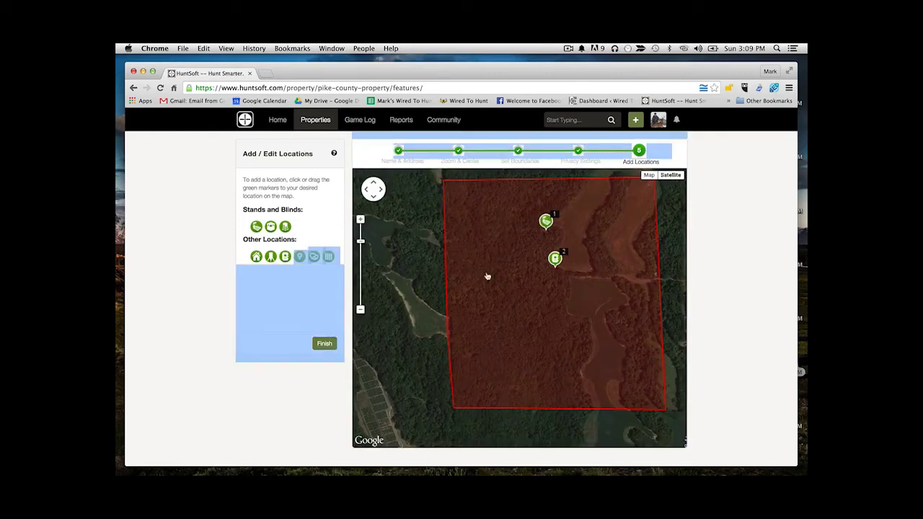
left_click(310, 282)
left_click_drag(286, 258, 336, 265)
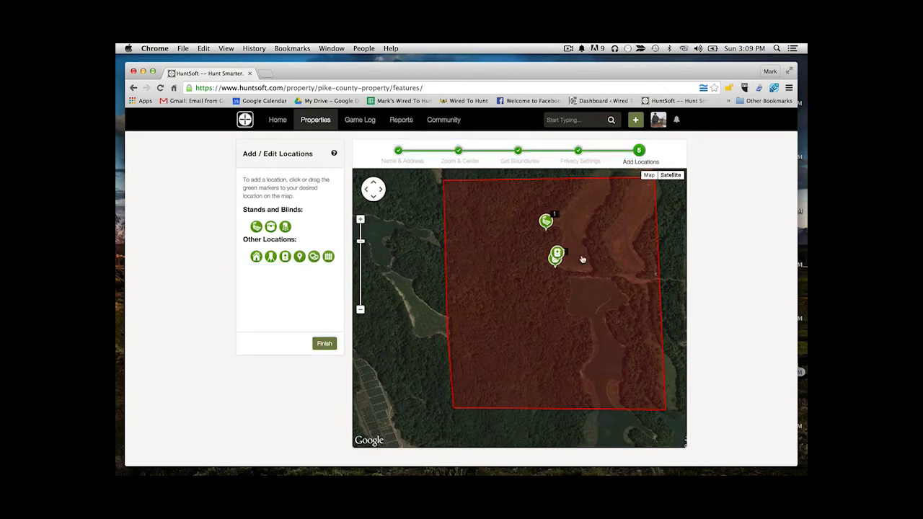
mouse_move(582, 259)
left_mouse_down()
mouse_move(639, 253)
mouse_move(641, 263)
left_mouse_up()
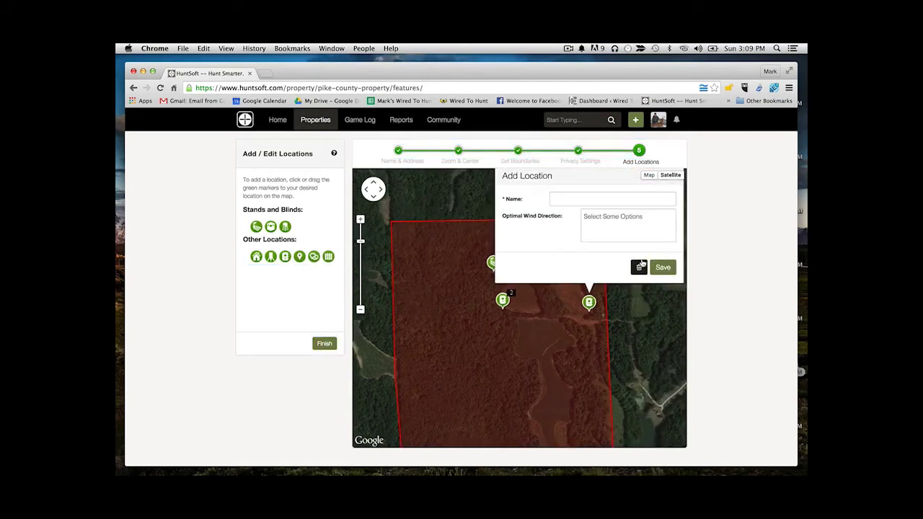
left_click(593, 201)
left_click(324, 343)
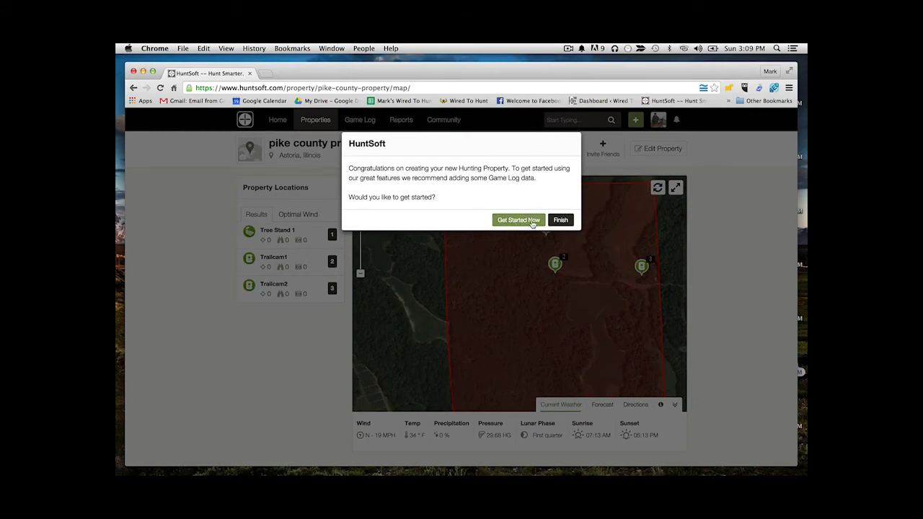
Close the congratulations popup and go to Game Log > Dashboard
left_click(560, 220)
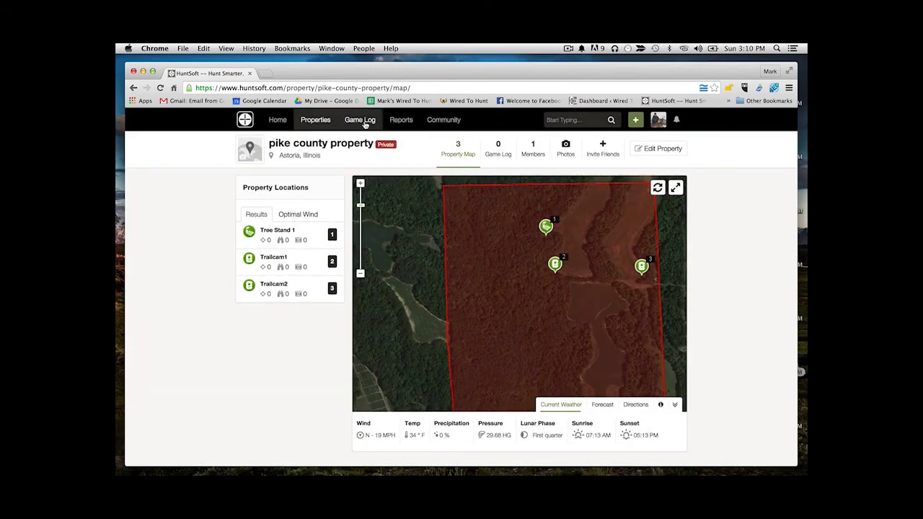
mouse_move(364, 124)
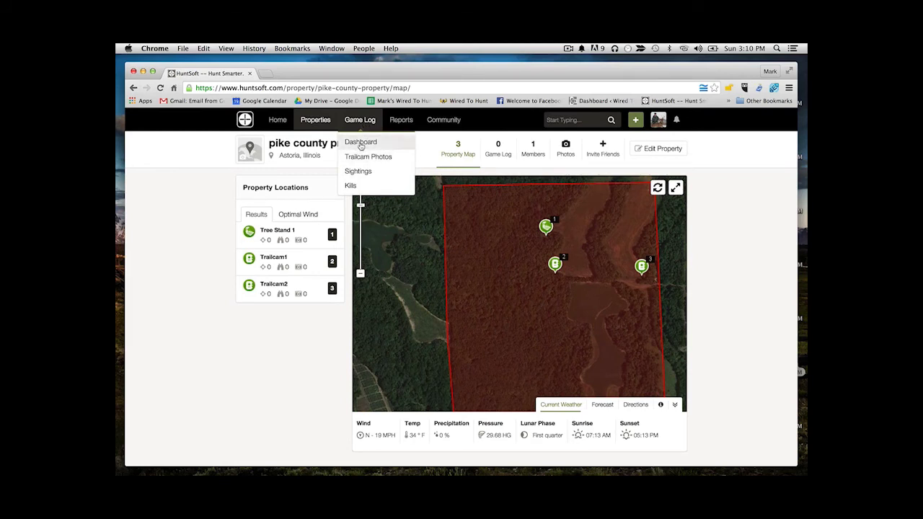
left_click(360, 145)
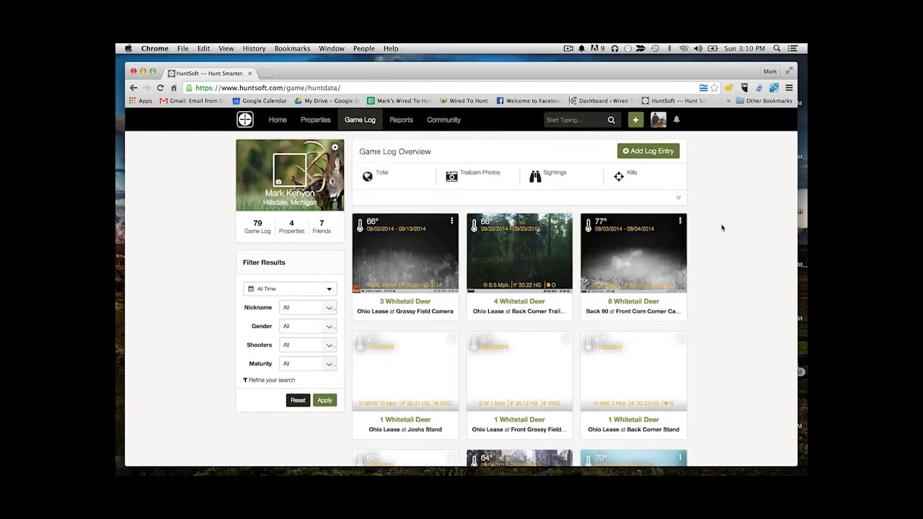
Start a Trail Camera Photos log entry for pike county property at location Trailcam1
left_click(626, 152)
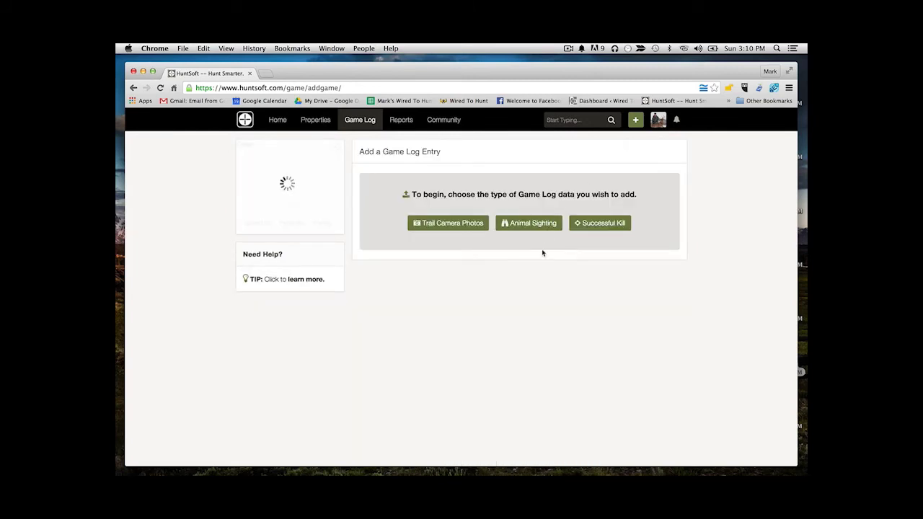
left_click(470, 225)
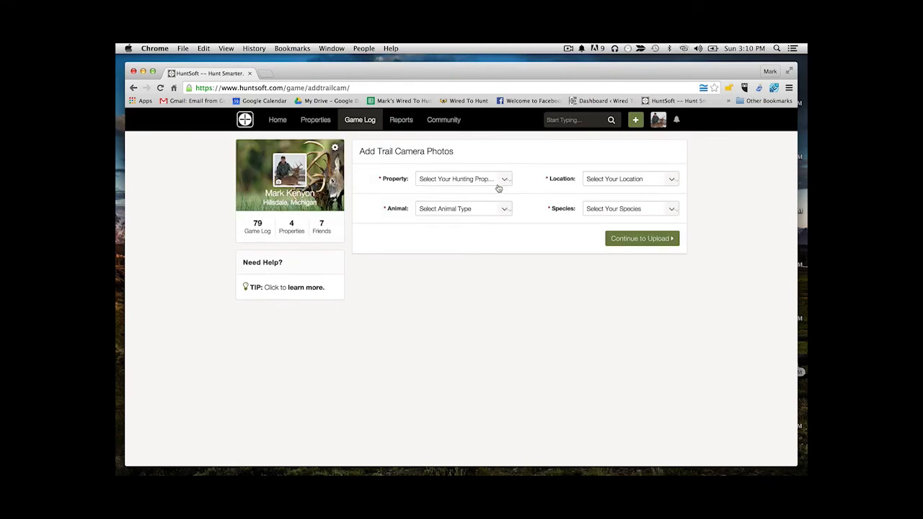
left_click(500, 182)
left_click(454, 204)
left_click(669, 186)
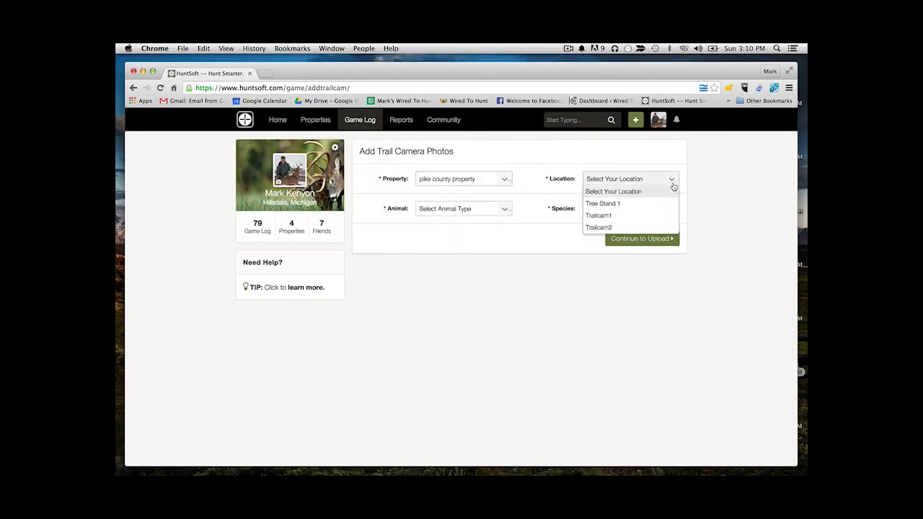
left_click(600, 215)
Set the animal to Deer, species Whitetail Deer, and proceed to adding photo files
left_click(504, 209)
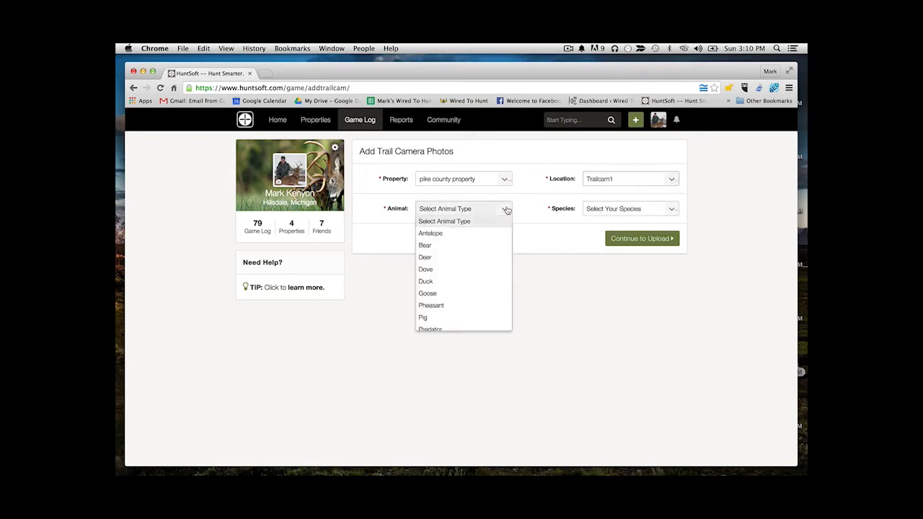
left_click(438, 257)
left_click(598, 209)
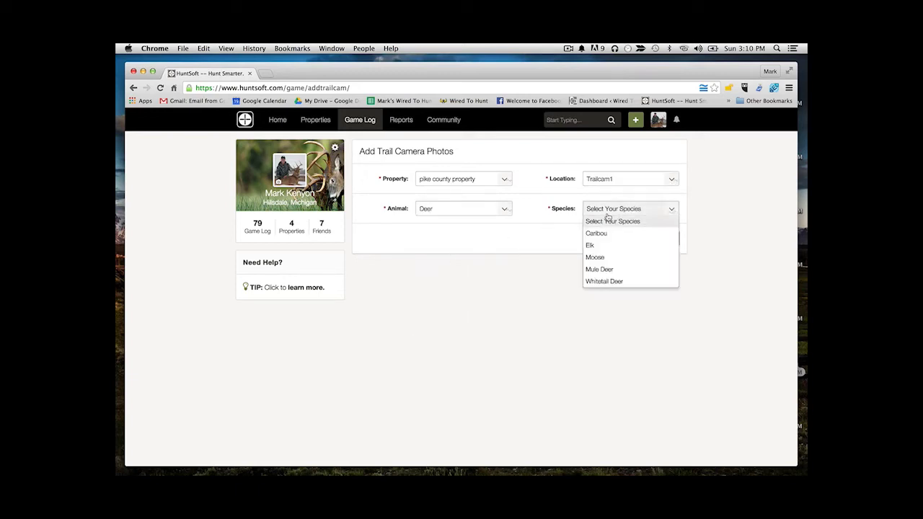
left_click(596, 281)
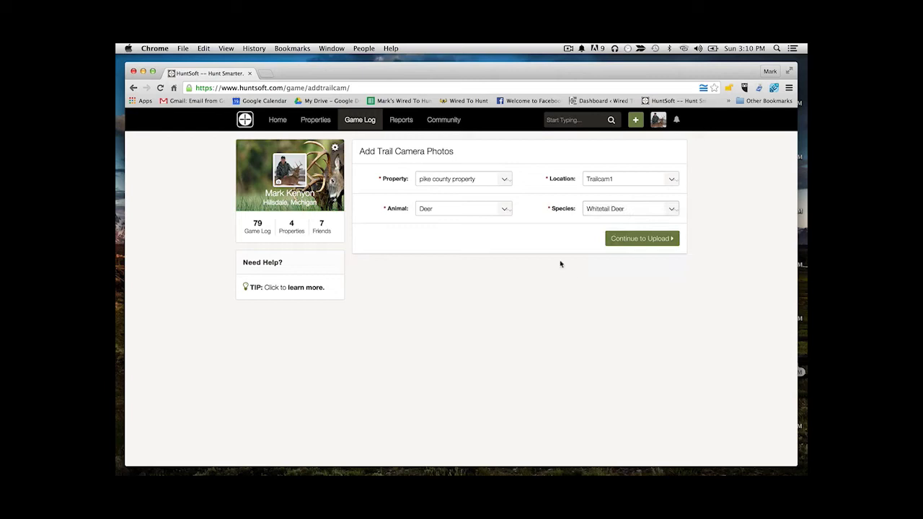
left_click(635, 245)
left_click(393, 182)
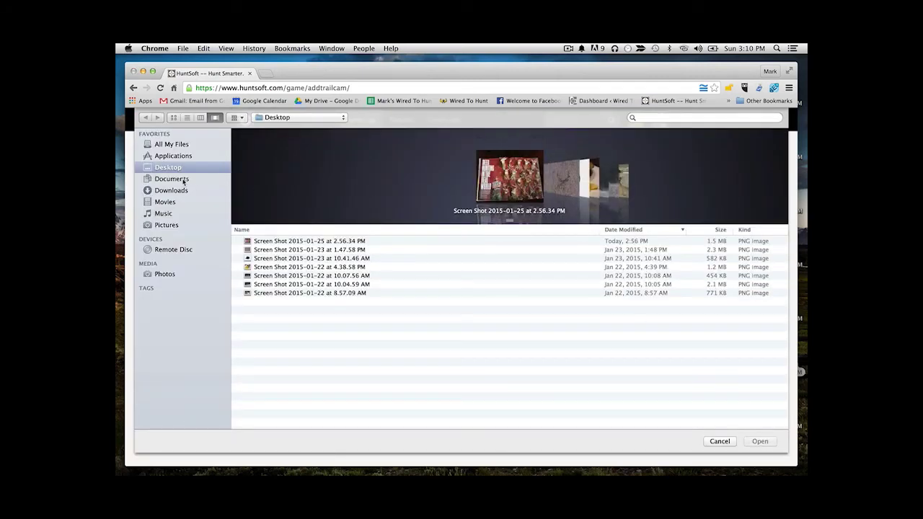
Upload the trail camera screenshot photo and view the new Whitetail Deer log entry
left_click(276, 250)
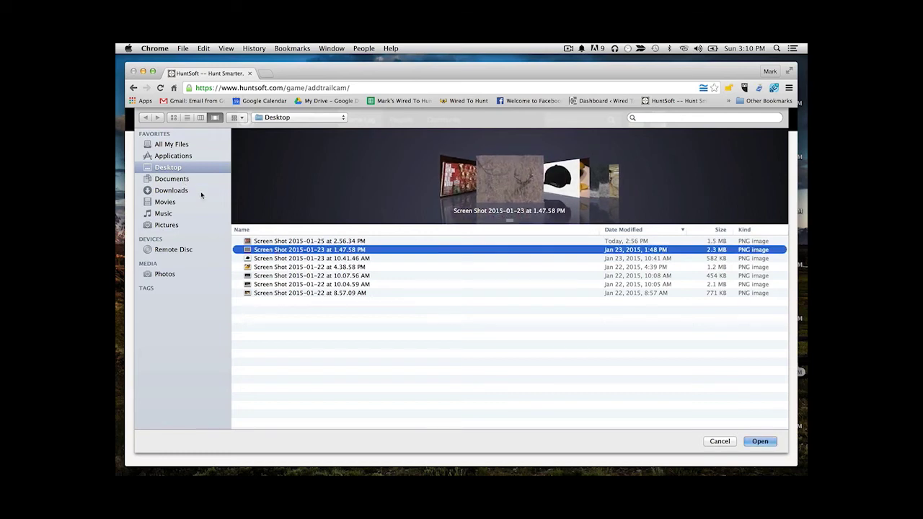
left_click(171, 178)
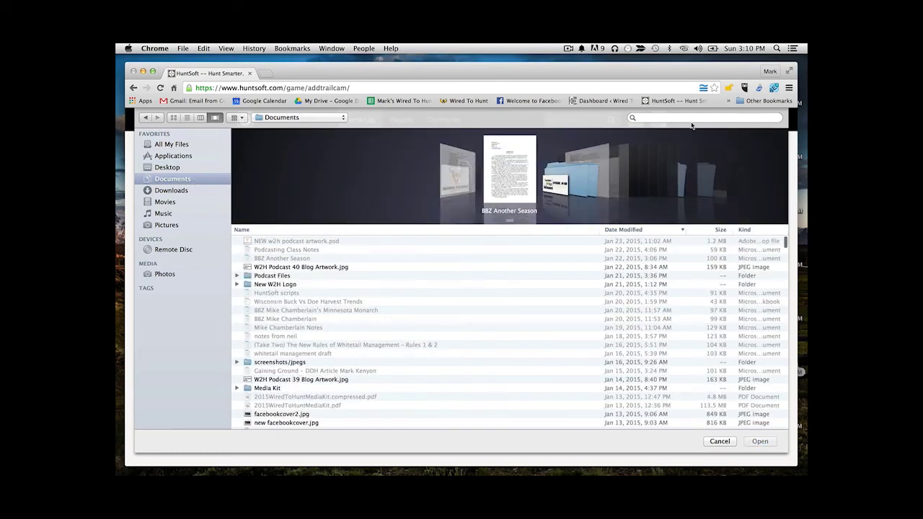
key("Return")
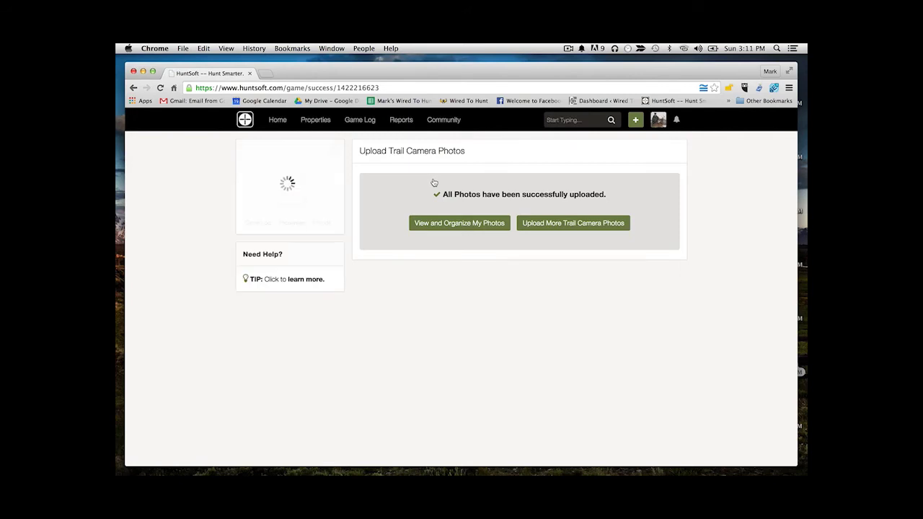
left_click(486, 227)
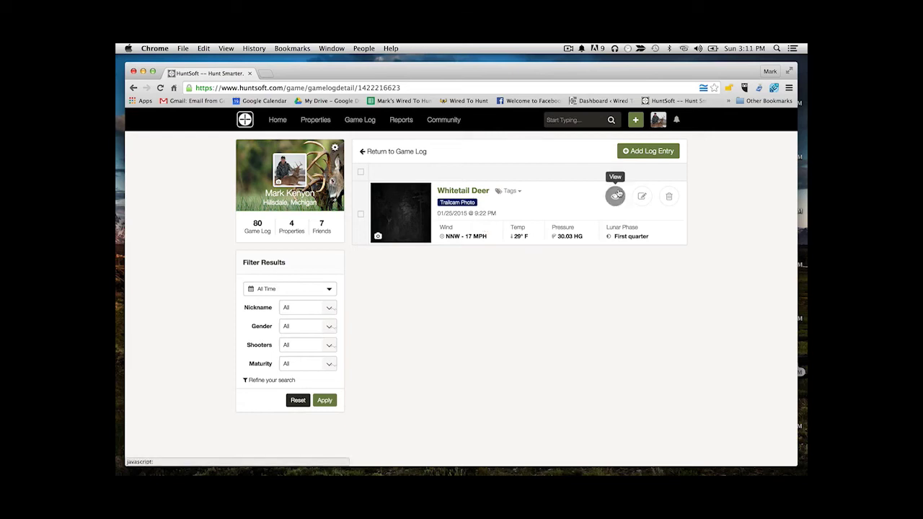
Tag the trail-cam photo's deer as a Male, Mature Shooter nicknamed Six Shooter
left_click(648, 199)
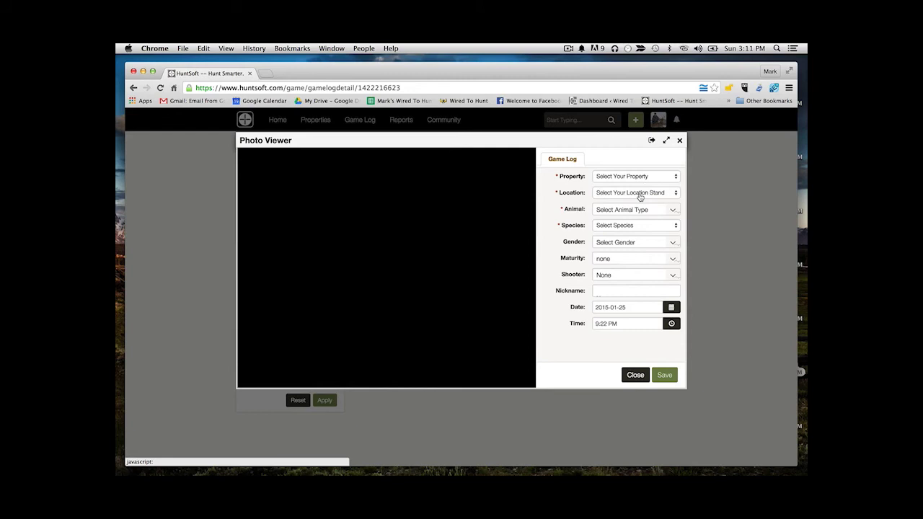
left_click(630, 243)
left_click(609, 278)
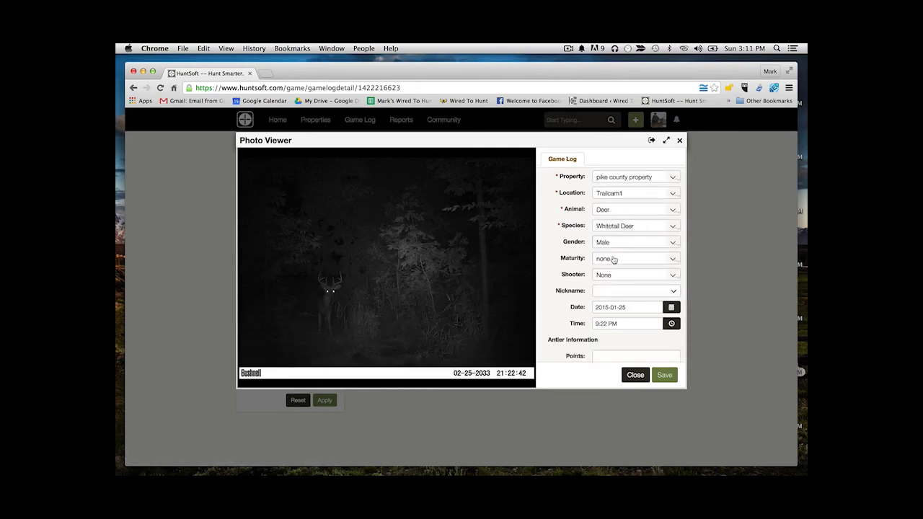
left_click(618, 260)
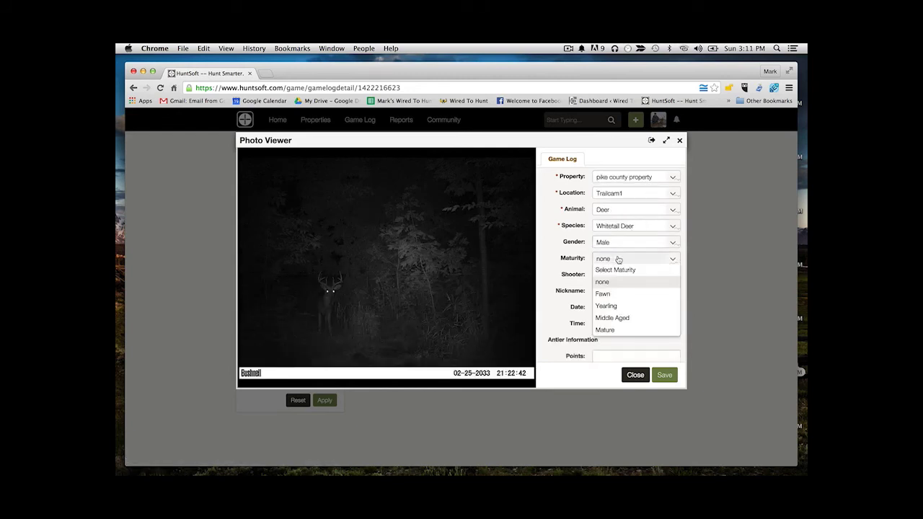
left_click(613, 329)
left_click(627, 277)
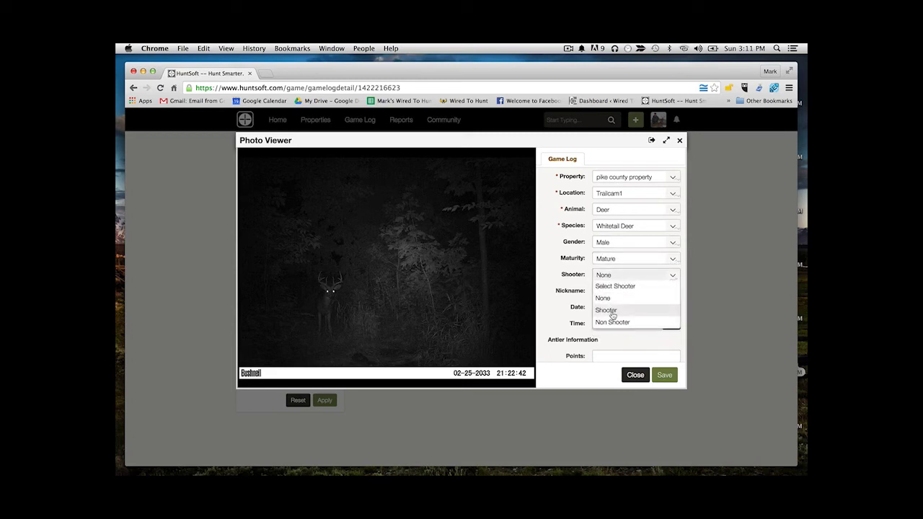
left_click(612, 315)
left_click(622, 291)
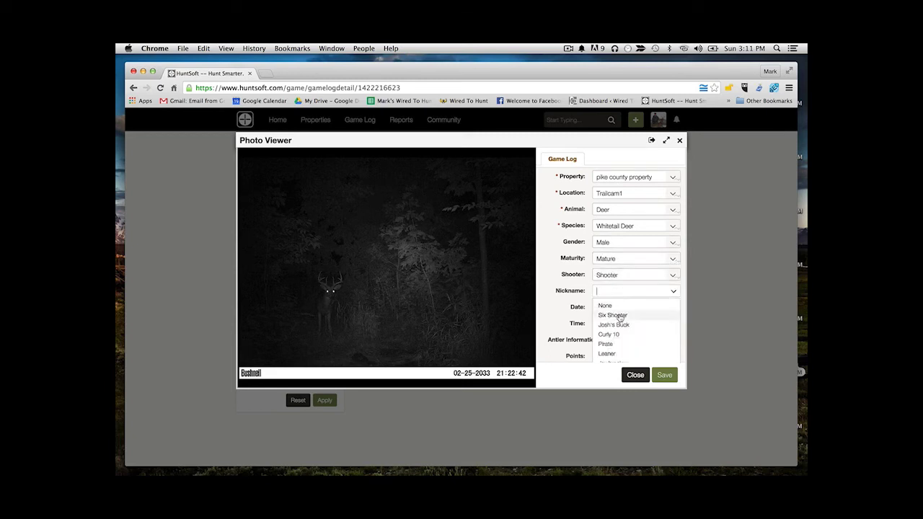
left_click(617, 316)
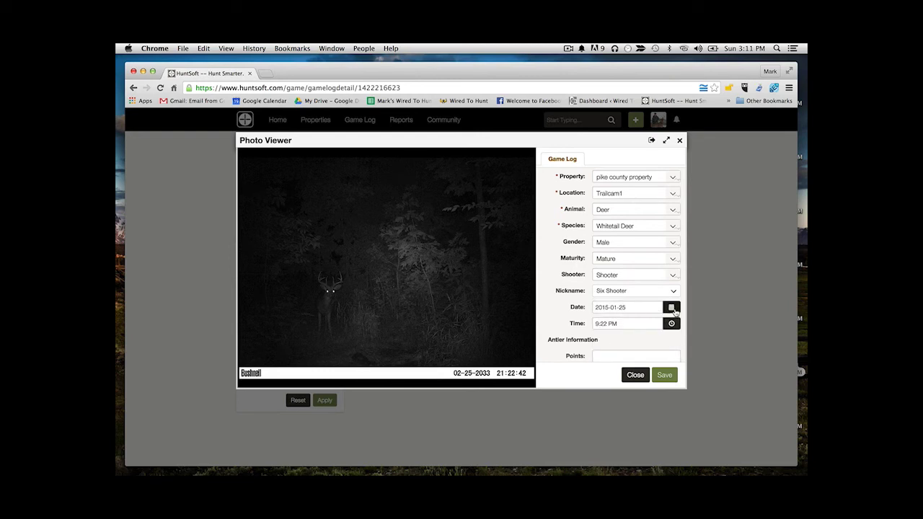
Set the photo date to 10 September 2014, save, and return to the Sightings listing
scroll(646, 349, "down", 2)
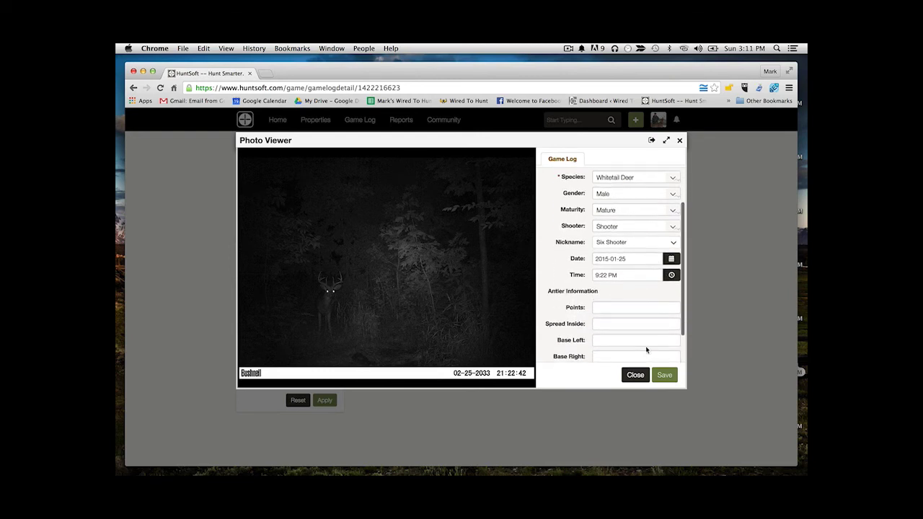
left_click(671, 260)
left_click(671, 281)
left_click(672, 281)
left_click(672, 281)
left_click(672, 281)
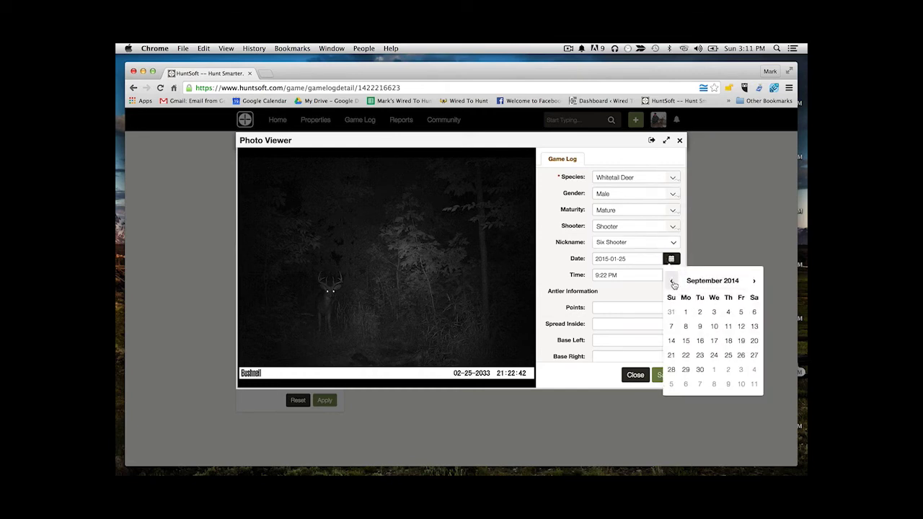
left_click(714, 328)
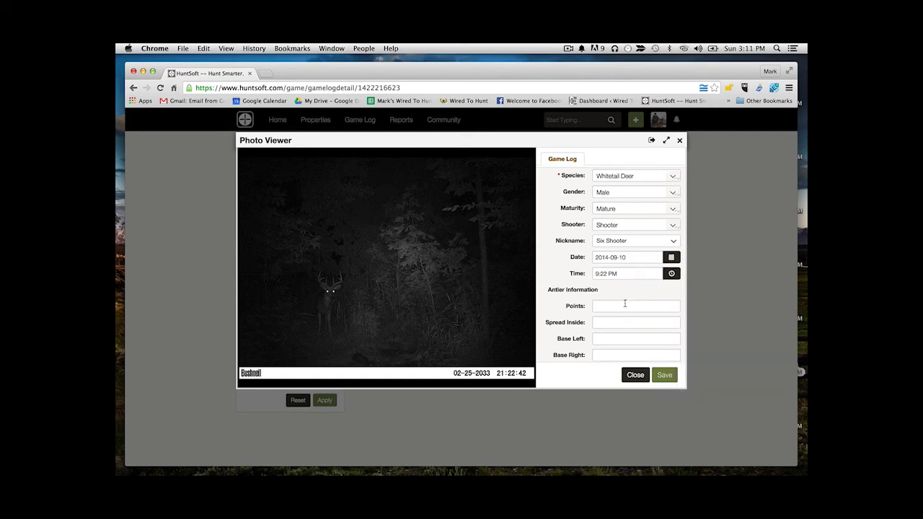
scroll(623, 303, "down", 2)
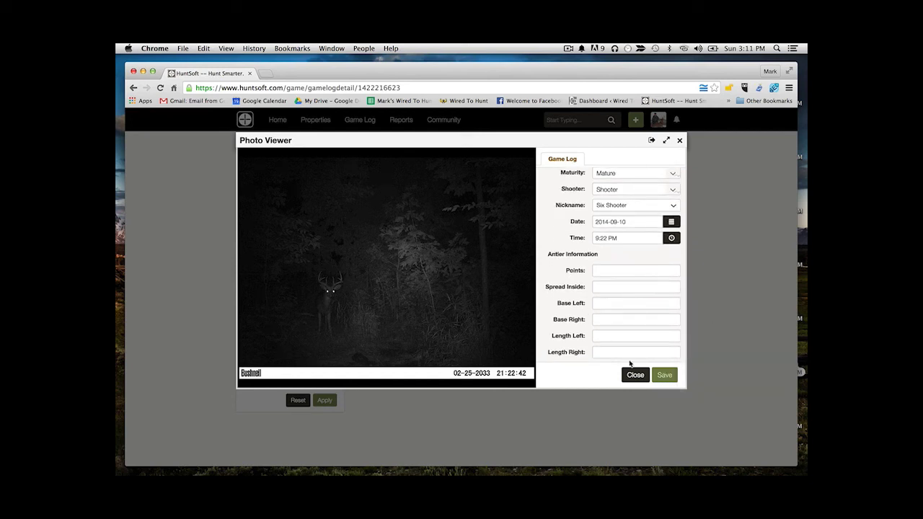
scroll(569, 269, "up", 4)
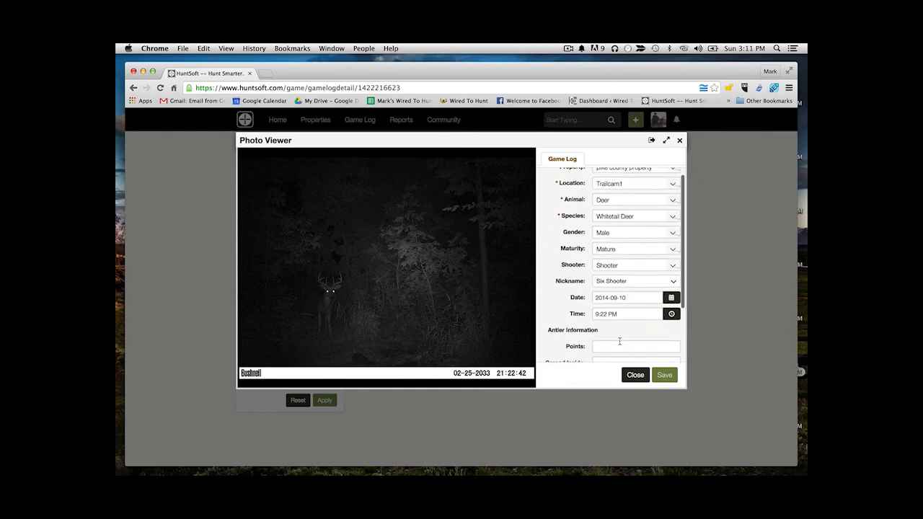
left_click(665, 374)
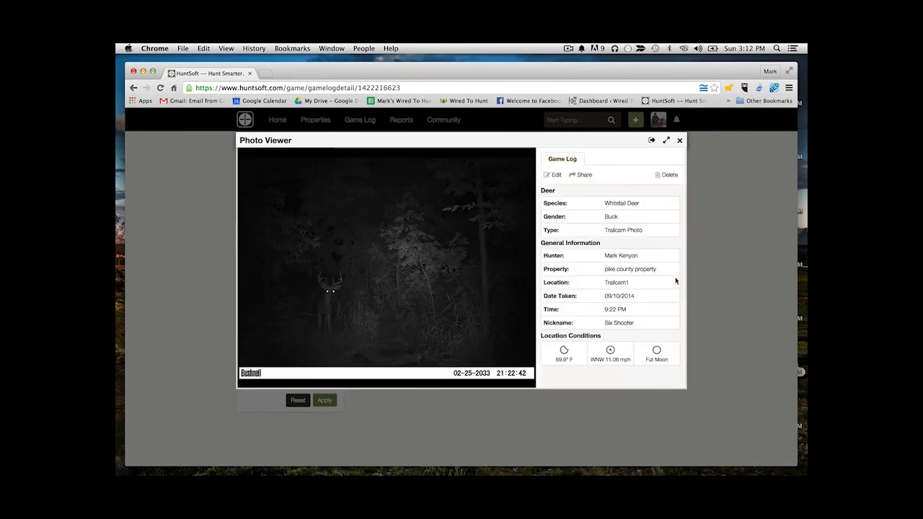
left_click(358, 171)
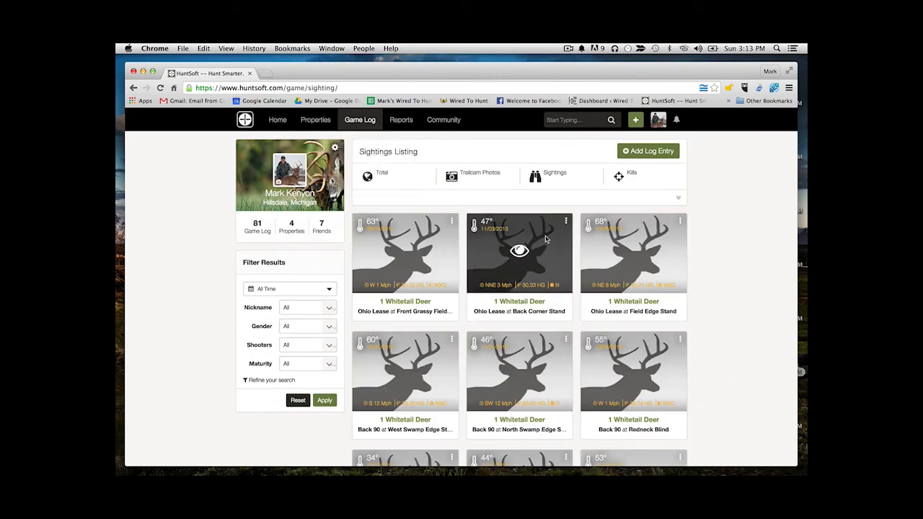
Add a log entry for one deer sighted at pike county property, Tree Stand 1, and continue
left_click(628, 151)
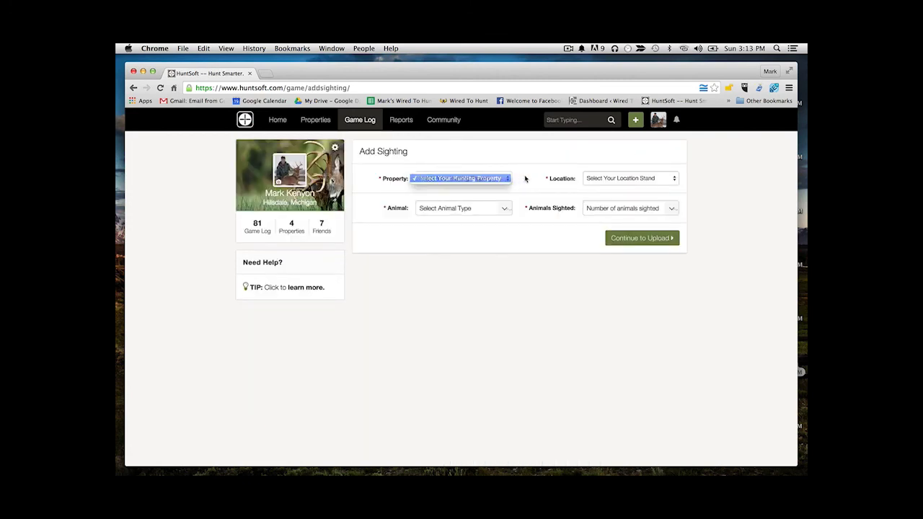
left_click(501, 179)
left_click(474, 219)
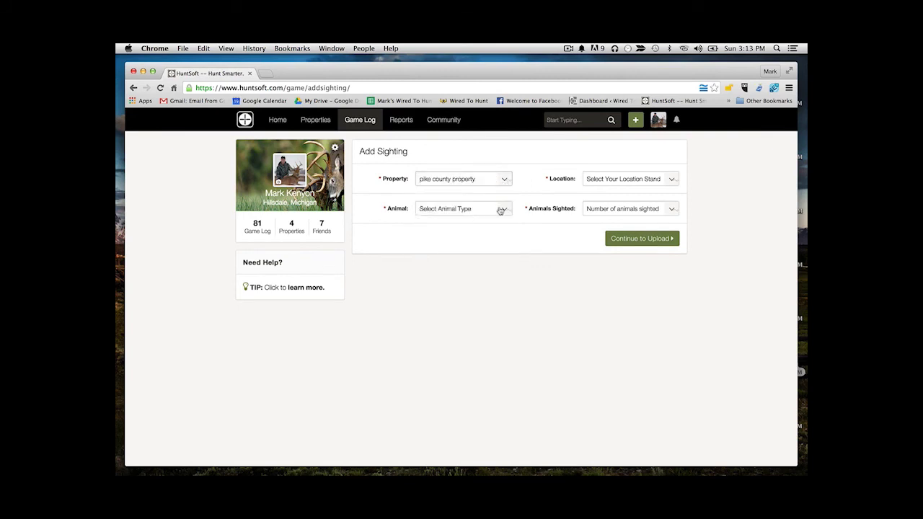
left_click(663, 187)
left_click(616, 220)
left_click(507, 208)
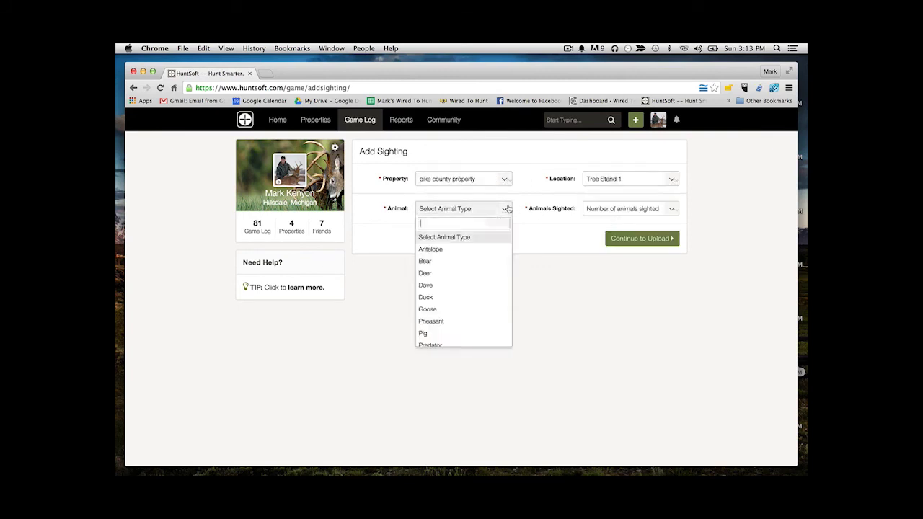
left_click(442, 270)
left_click(610, 211)
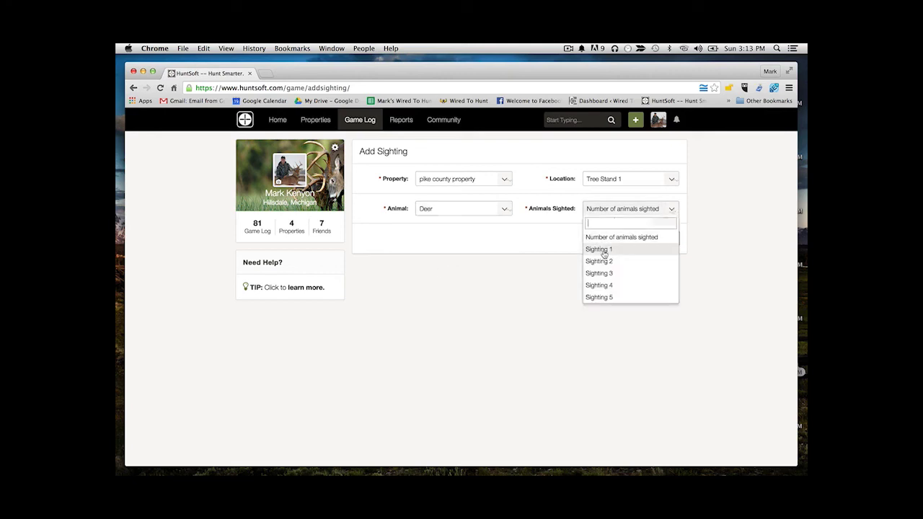
left_click(604, 251)
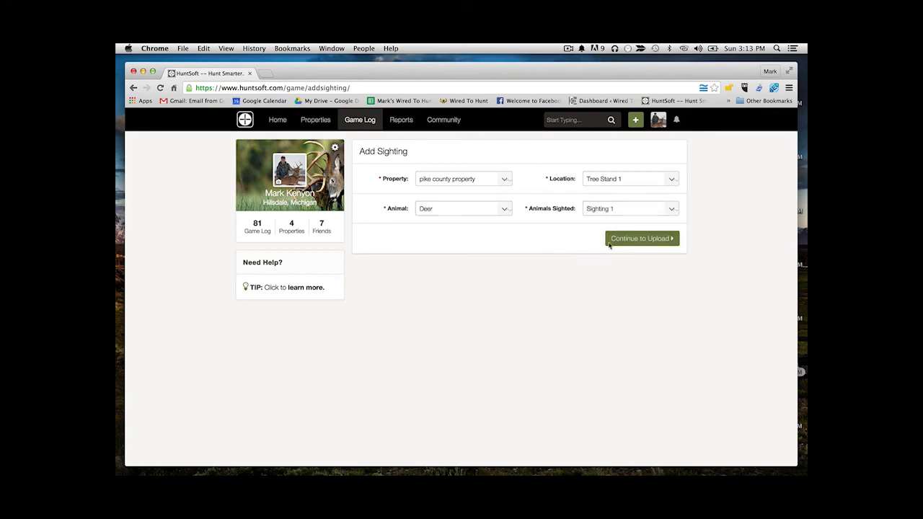
left_click(609, 242)
Set Deer 1's species to Whitetail Deer, gender Buck, and fill in the sighting time
left_click(506, 184)
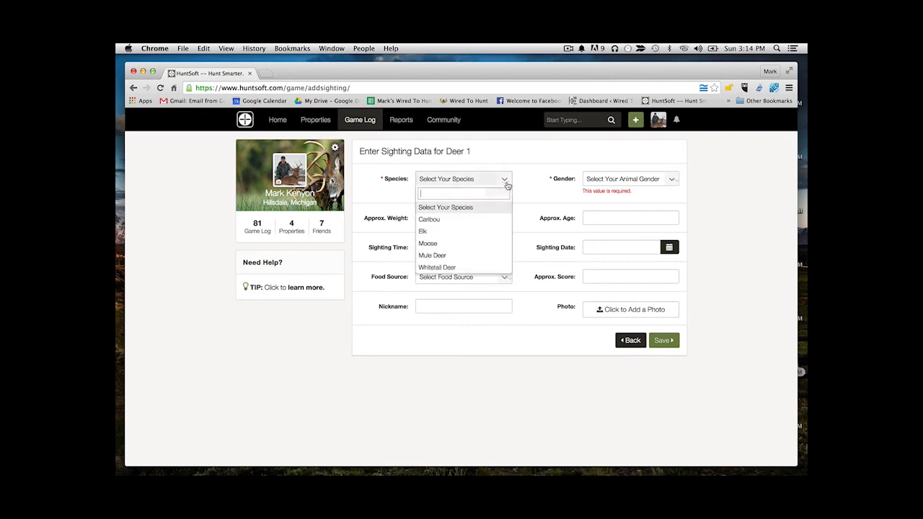
left_click(436, 268)
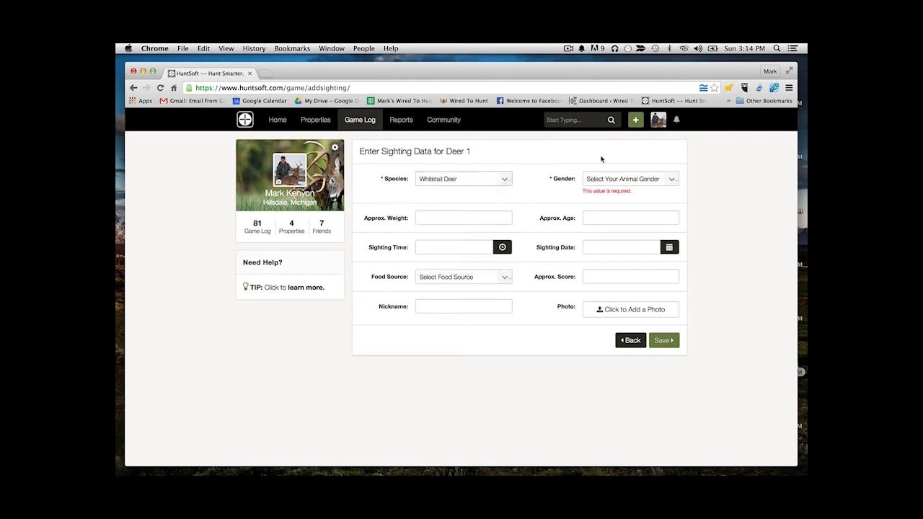
left_click(625, 179)
left_click(591, 221)
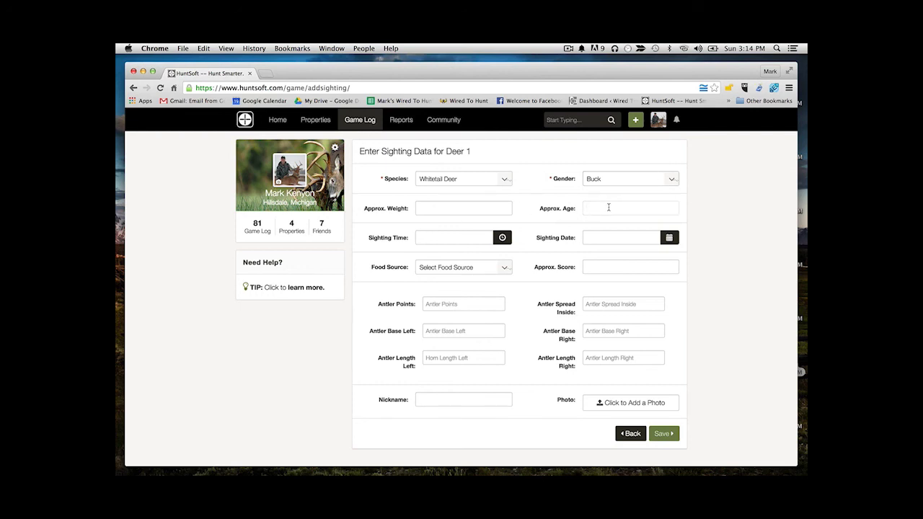
left_click(502, 238)
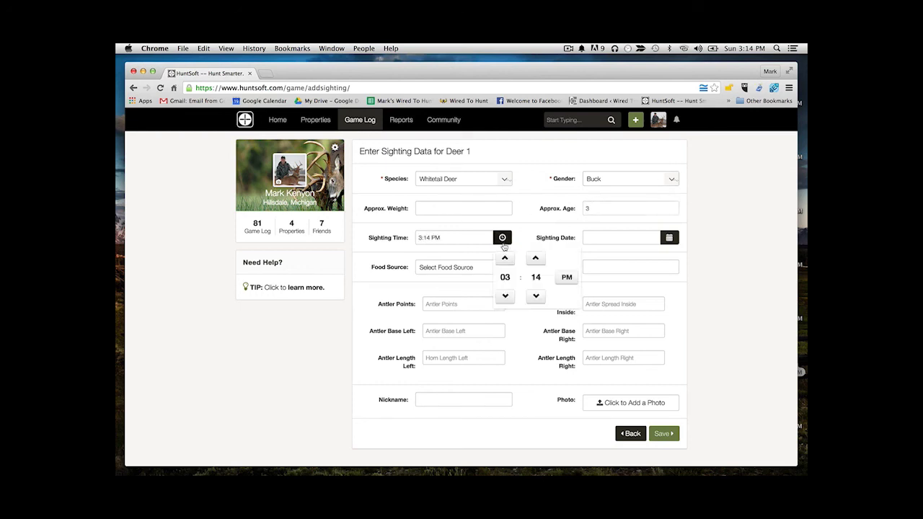
Set the sighting date to 2 October 2011 using the calendar
left_click(669, 238)
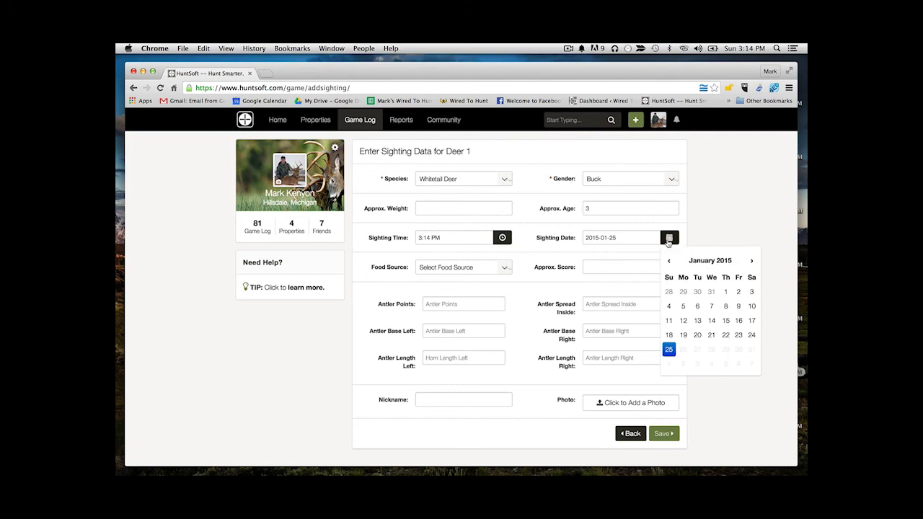
left_click(668, 261)
left_click(668, 261)
left_click(669, 261)
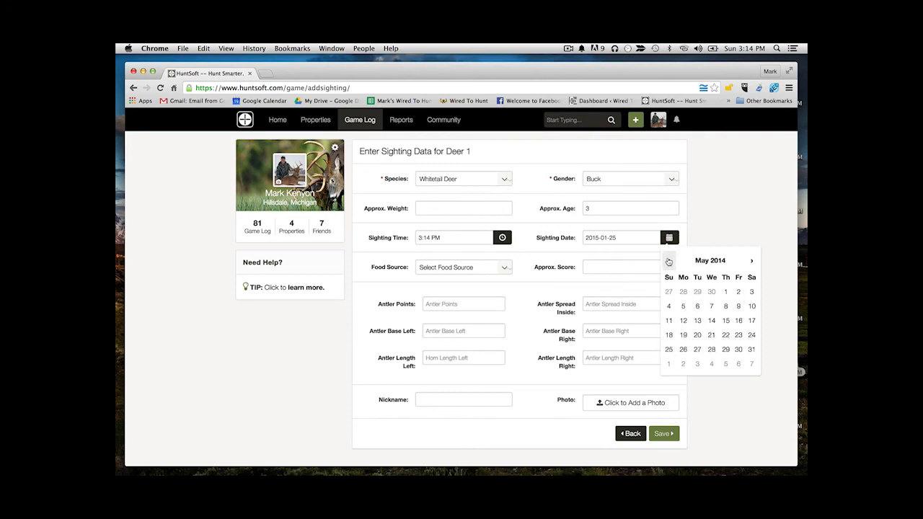
left_click(668, 261)
left_click(668, 261)
left_click(668, 261)
left_click(668, 261)
left_click(668, 261)
left_click(668, 261)
left_click(668, 261)
left_click(668, 261)
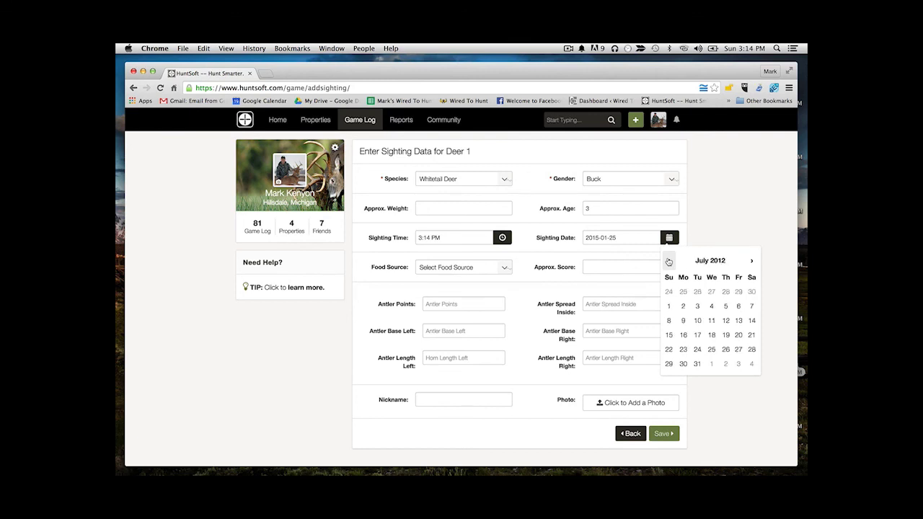
left_click(668, 261)
left_click(668, 261)
left_click(668, 261)
left_click(668, 261)
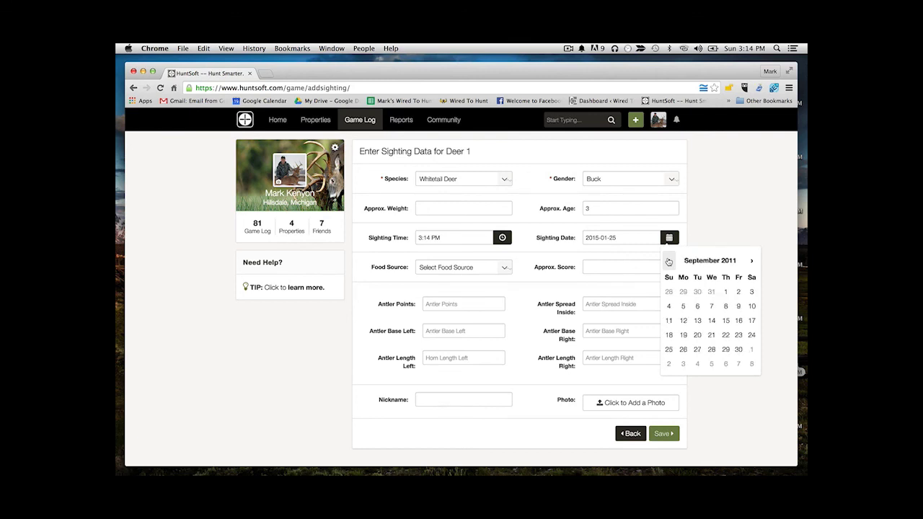
left_click(751, 261)
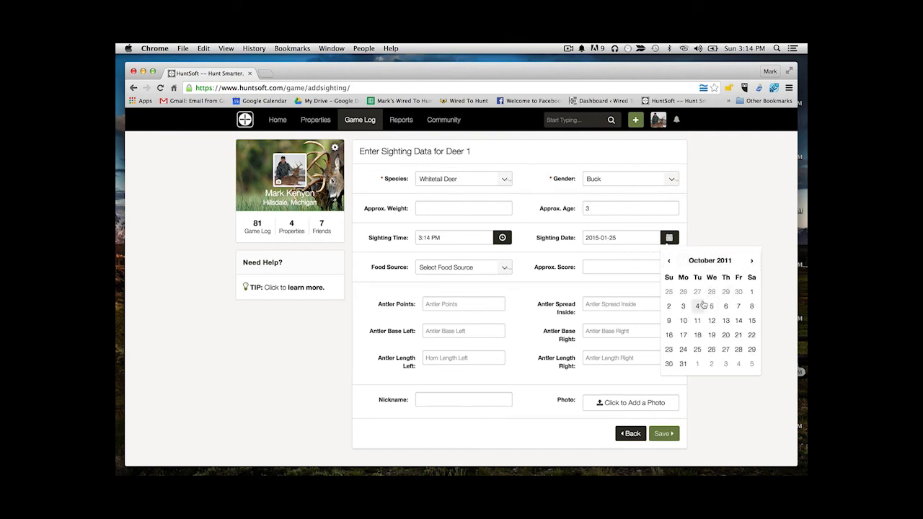
left_click(668, 305)
Leave the food source empty and give the deer the nickname Six Shooter
left_click(499, 268)
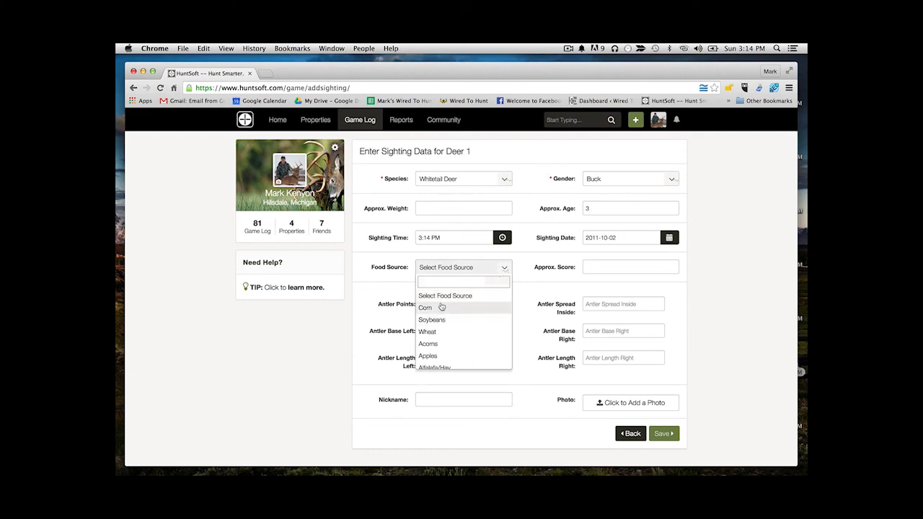
left_click(529, 284)
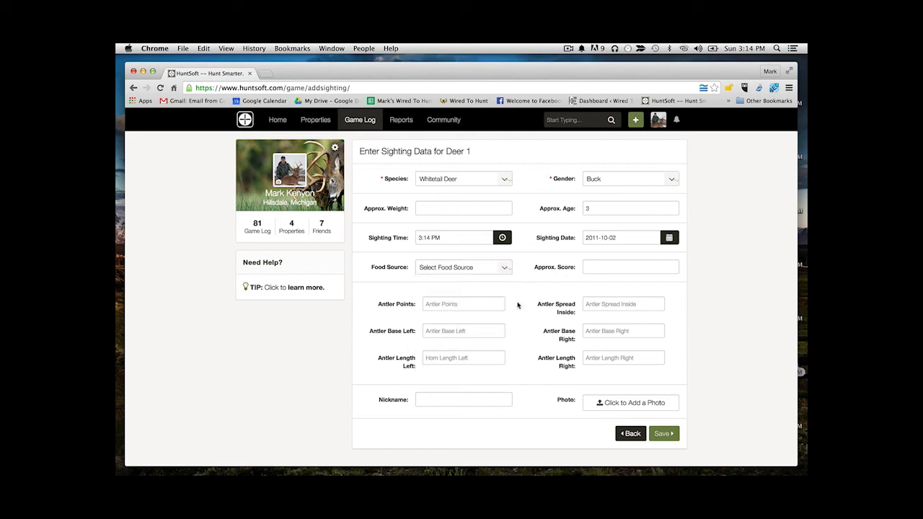
type("Sk")
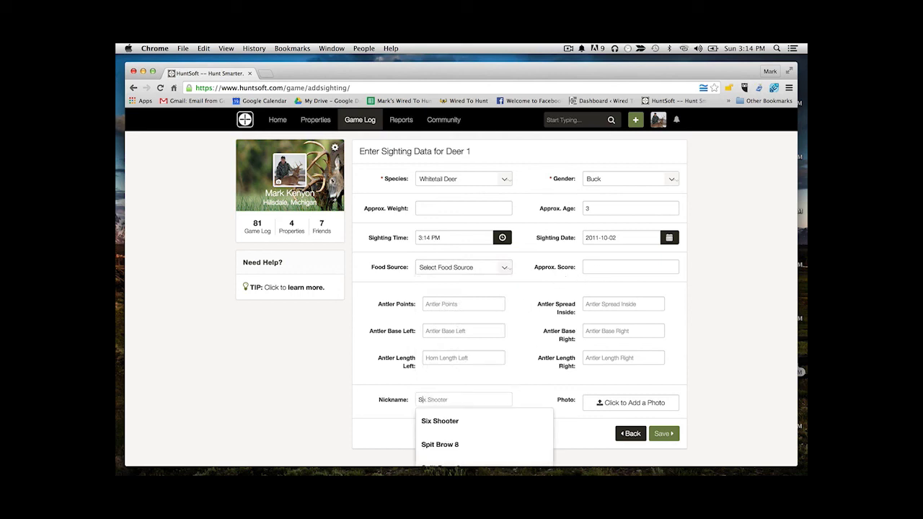
left_click(455, 424)
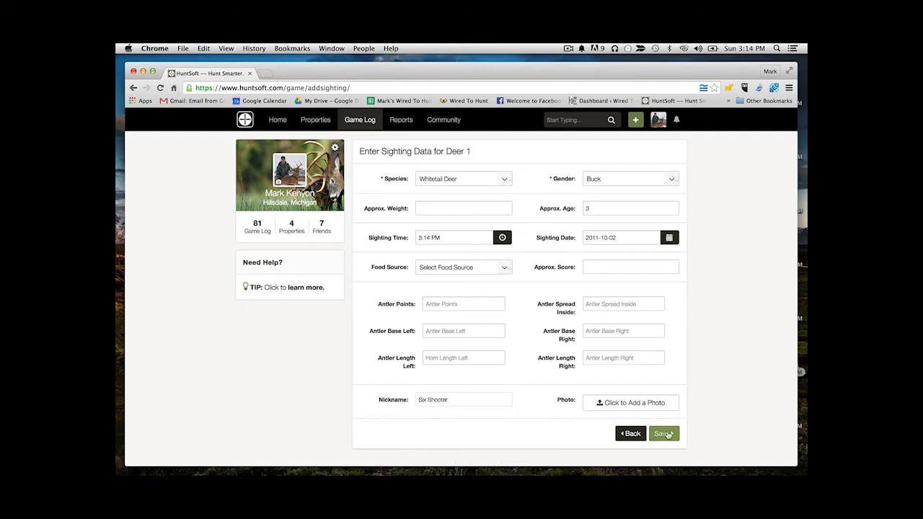
Save the Deer 1 sighting entry to the game log
left_click(663, 433)
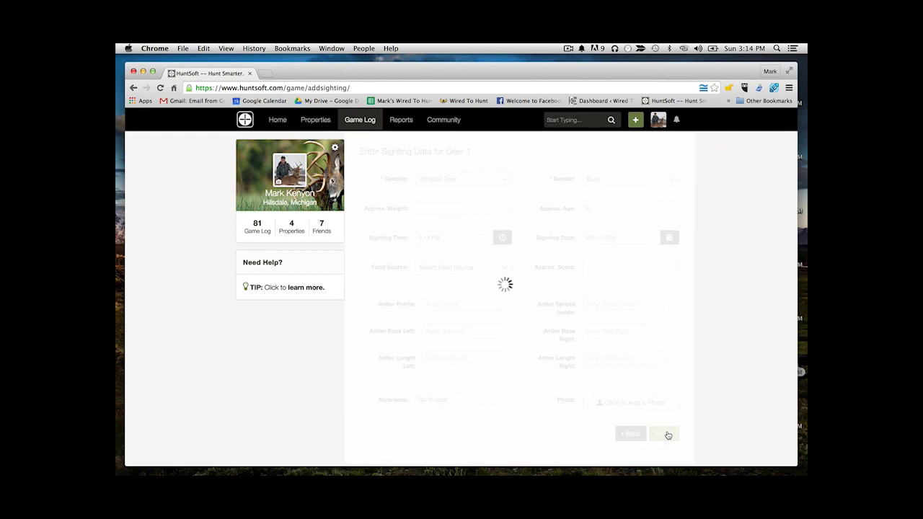